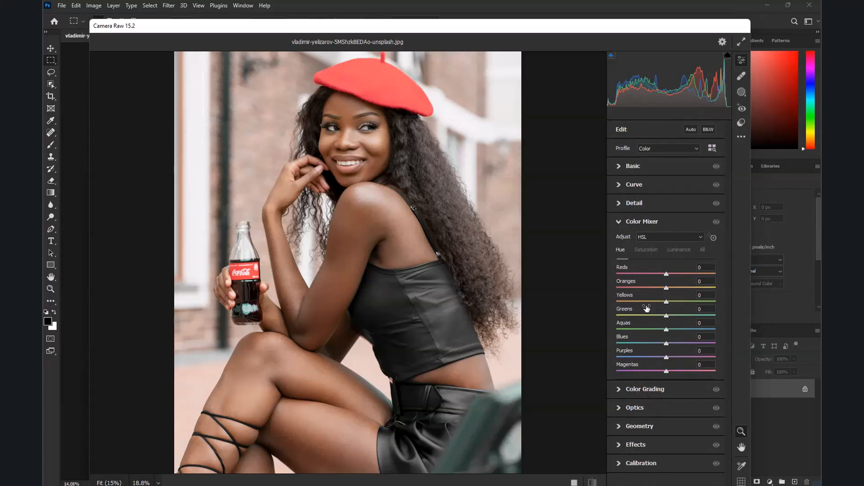
# Switch the Color Mixer to Color adjustment and set the reds to hue -10, saturation +62 and luminance -64
pyautogui.click(648, 238)
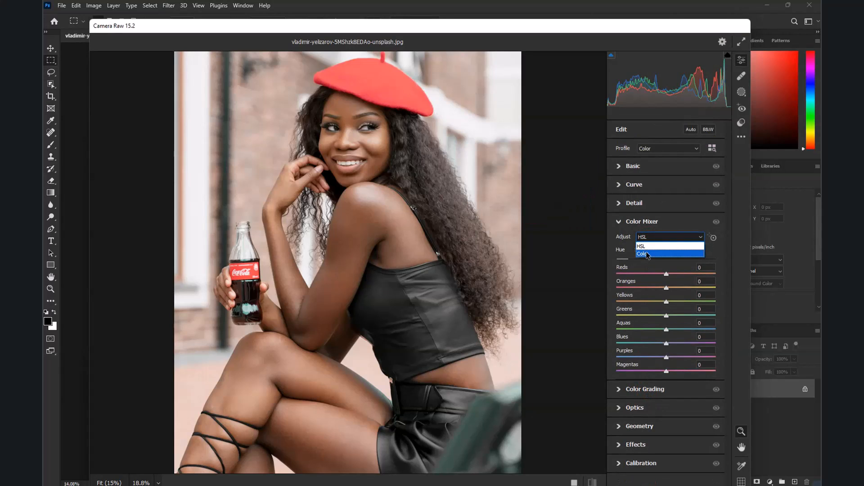
pyautogui.click(648, 255)
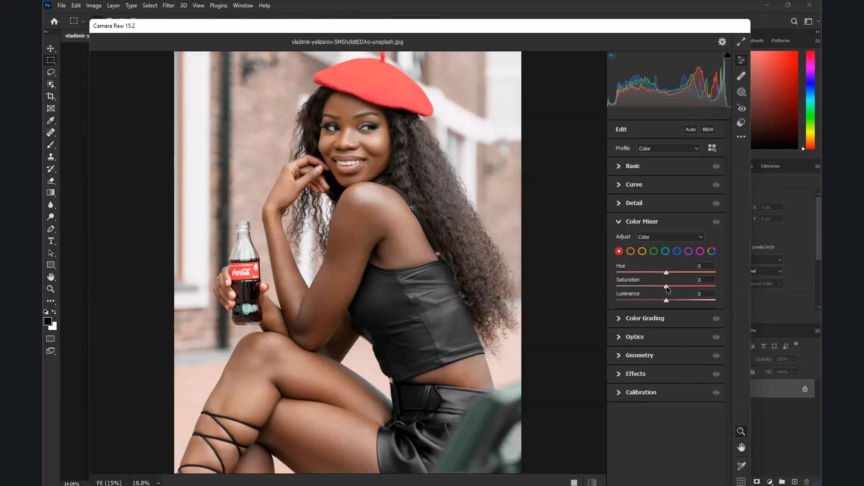
pyautogui.moveTo(667, 286)
pyautogui.mouseDown()
pyautogui.moveTo(649, 285)
pyautogui.moveTo(696, 285)
pyautogui.moveTo(637, 301)
pyautogui.moveTo(682, 300)
pyautogui.moveTo(667, 300)
pyautogui.mouseUp()
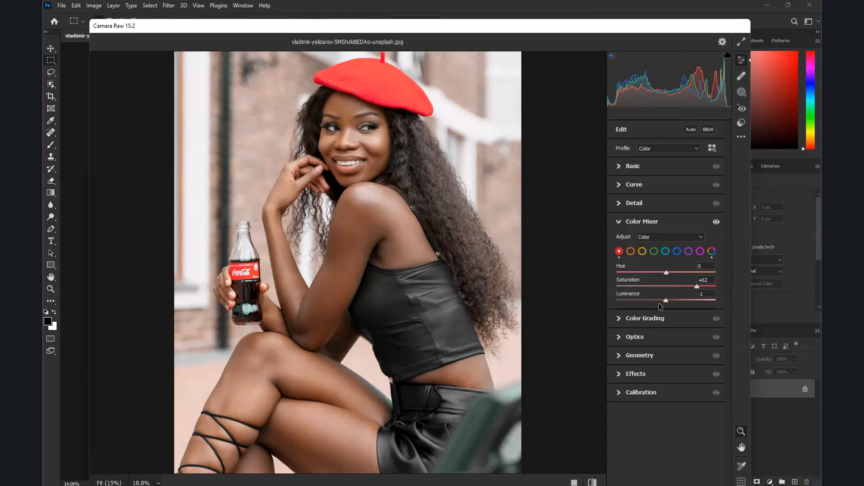
pyautogui.moveTo(667, 304); pyautogui.dragTo(637, 304)
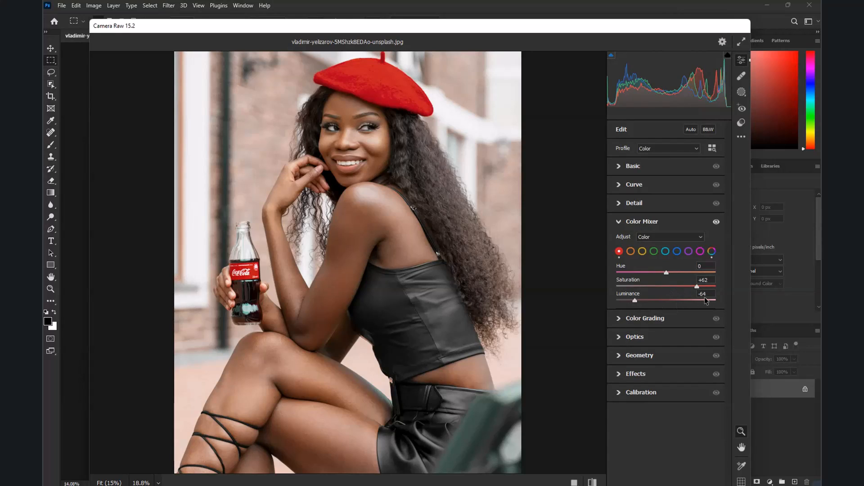
pyautogui.moveTo(697, 286)
pyautogui.mouseDown()
pyautogui.moveTo(658, 287)
pyautogui.moveTo(697, 287)
pyautogui.mouseUp()
pyautogui.moveTo(666, 273)
pyautogui.mouseDown()
pyautogui.moveTo(690, 270)
pyautogui.moveTo(653, 273)
pyautogui.moveTo(679, 274)
pyautogui.moveTo(663, 274)
pyautogui.mouseUp()
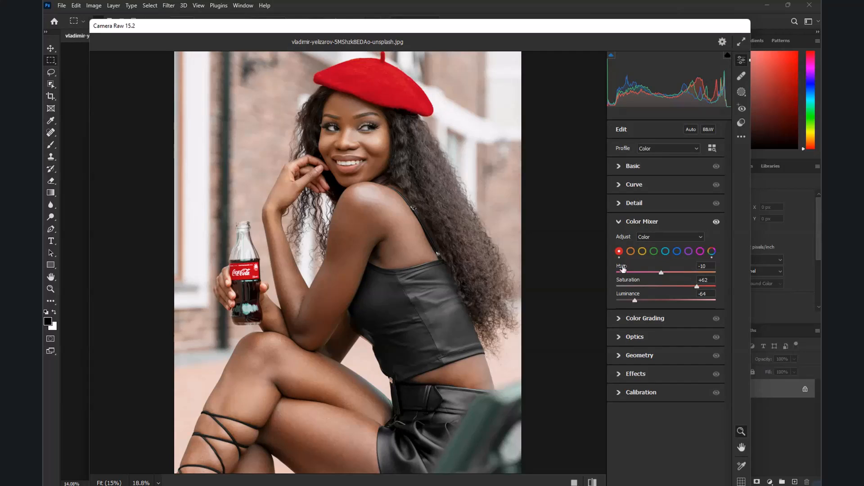
# Set the oranges to hue -10, saturation +67 and luminance -21, and compare the photo with and without the Color Mixer adjustments
pyautogui.click(630, 252)
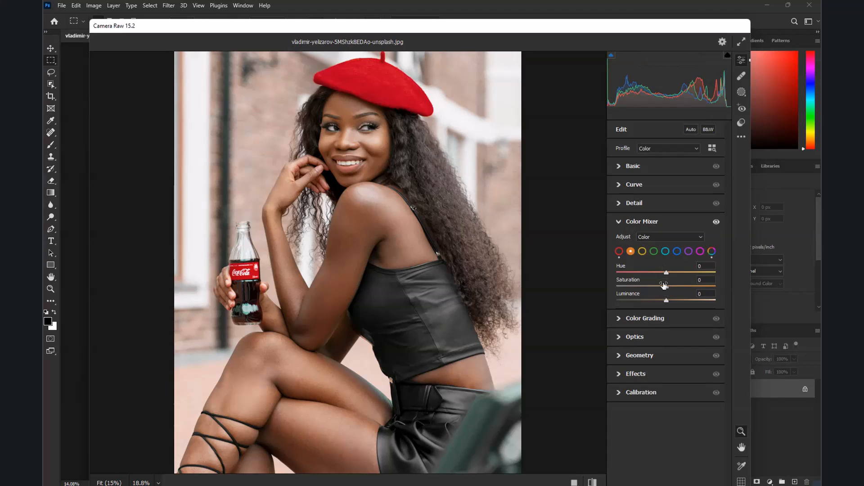
pyautogui.moveTo(668, 288); pyautogui.dragTo(699, 284)
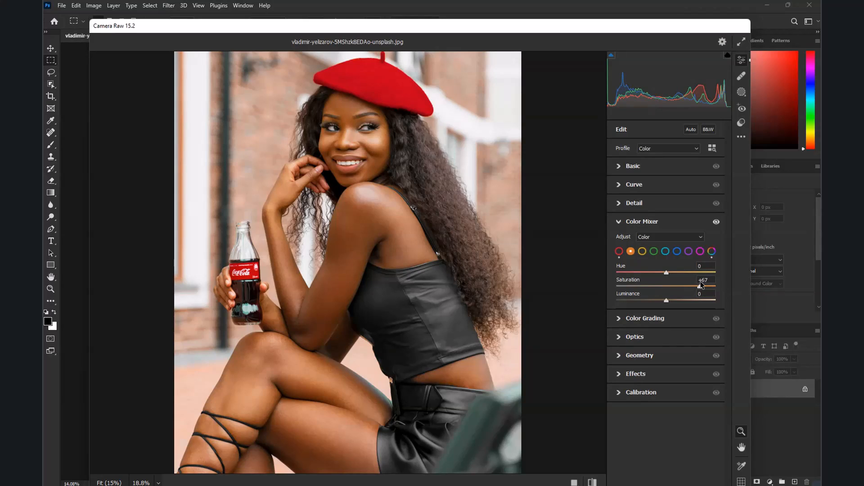
pyautogui.moveTo(667, 273)
pyautogui.mouseDown()
pyautogui.moveTo(675, 274)
pyautogui.moveTo(665, 275)
pyautogui.mouseUp()
pyautogui.moveTo(666, 300); pyautogui.dragTo(657, 300)
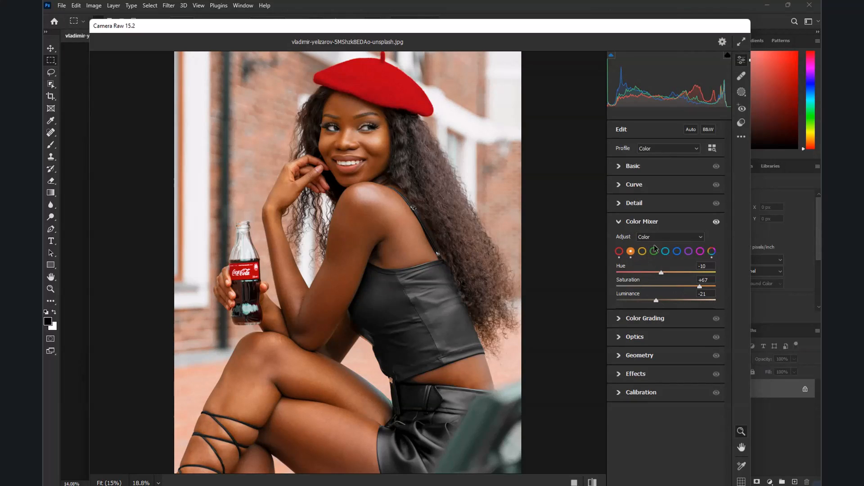
pyautogui.click(717, 222)
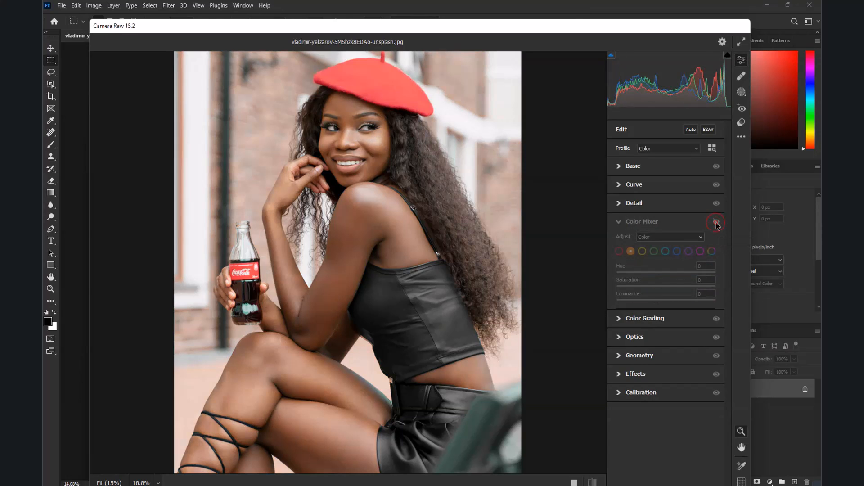
pyautogui.click(716, 222)
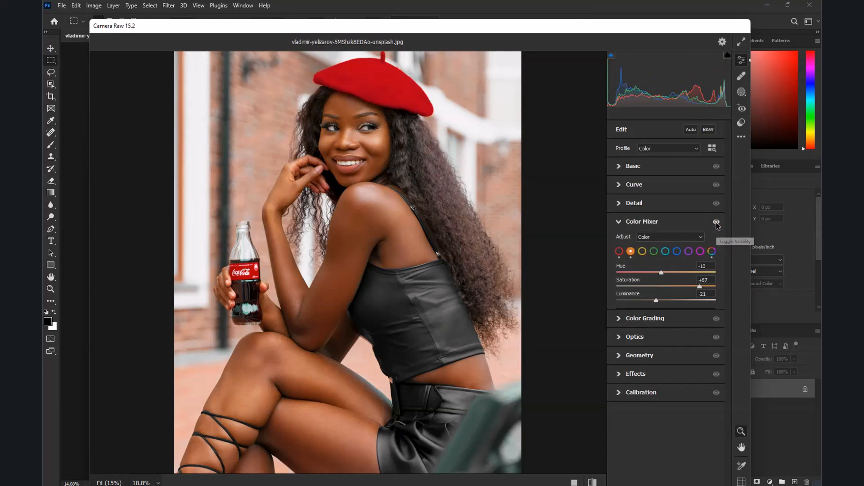
pyautogui.click(716, 222)
pyautogui.click(716, 222)
# Strongly increase the saturation of the yellows and shift their hue slightly toward orange
pyautogui.click(642, 251)
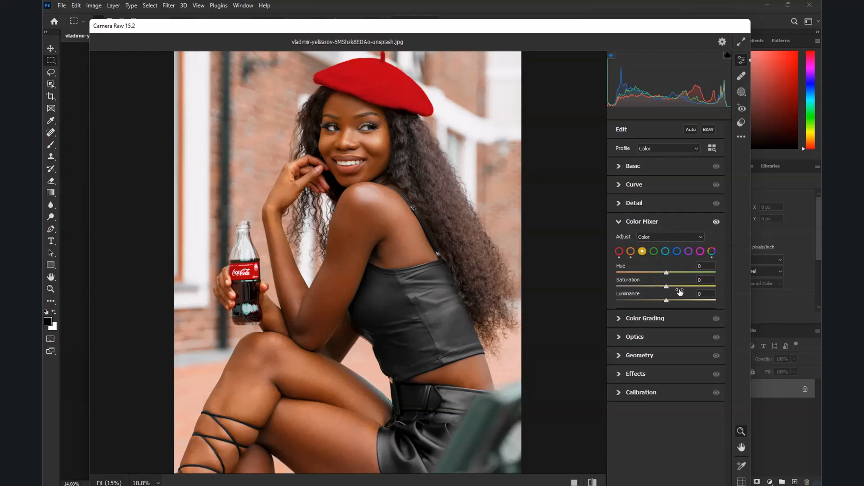
pyautogui.moveTo(667, 287); pyautogui.dragTo(701, 284)
pyautogui.moveTo(667, 273)
pyautogui.mouseDown()
pyautogui.moveTo(745, 274)
pyautogui.moveTo(657, 272)
pyautogui.mouseUp()
# Set the greens to hue +53, saturation +38 and luminance -29 to enrich the chair in the foreground
pyautogui.click(654, 253)
pyautogui.moveTo(667, 274); pyautogui.dragTo(697, 272)
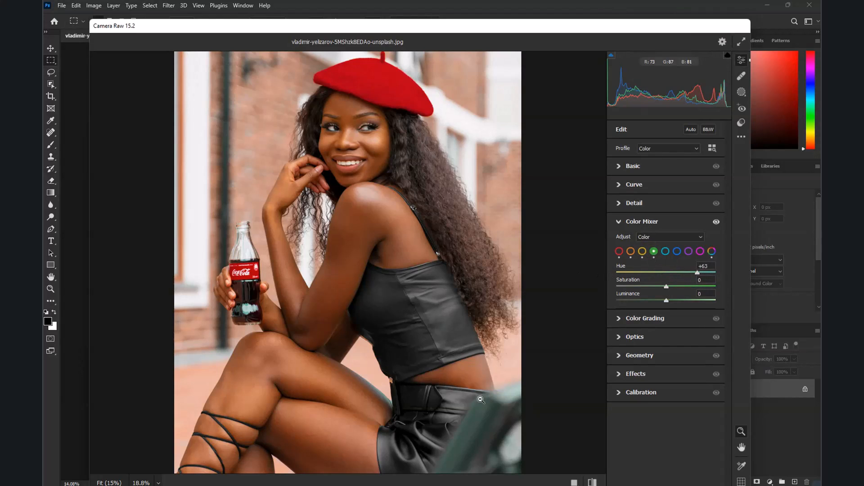
pyautogui.scroll(-5, 423, 373)
pyautogui.scroll(2, 424, 374)
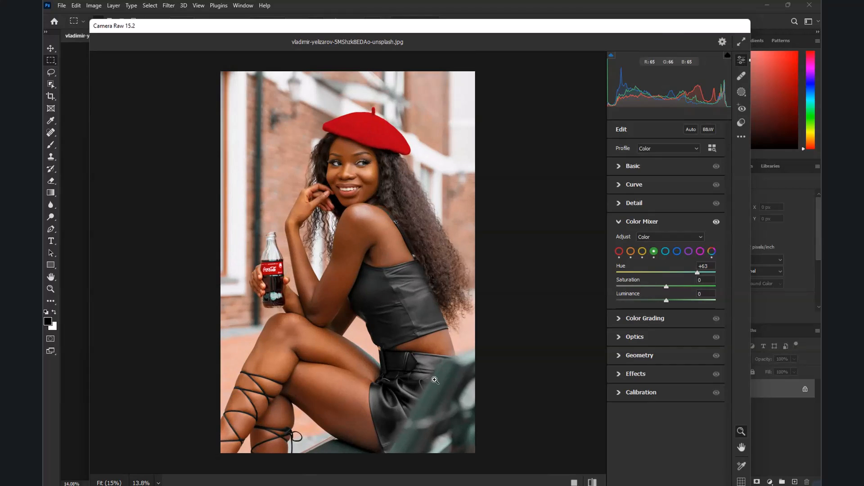
pyautogui.scroll(2, 423, 410)
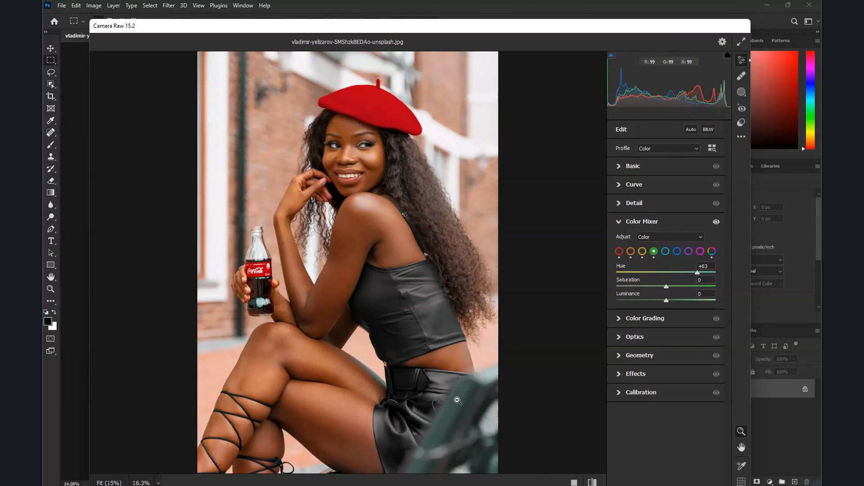
pyautogui.moveTo(669, 285); pyautogui.dragTo(633, 302)
pyautogui.moveTo(697, 272)
pyautogui.mouseDown()
pyautogui.moveTo(672, 279)
pyautogui.moveTo(689, 282)
pyautogui.mouseUp()
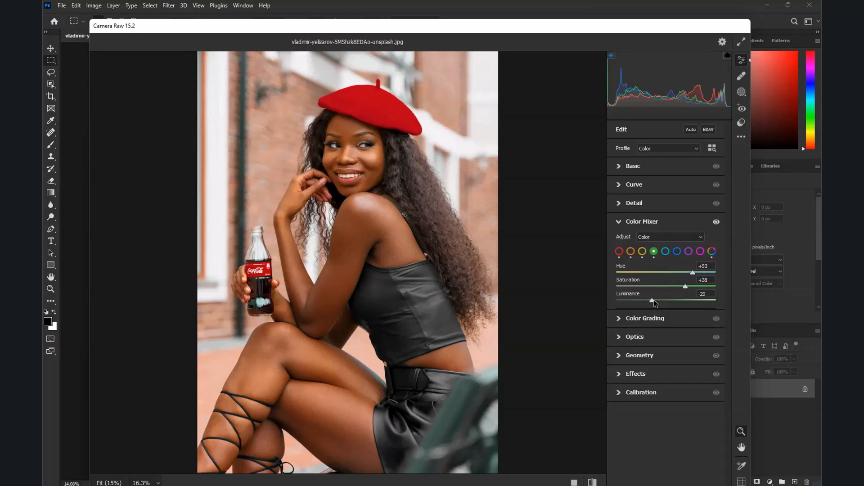
# Raise the saturation of the aquas to +70 and shift their hue toward green
pyautogui.click(666, 252)
pyautogui.moveTo(669, 288); pyautogui.dragTo(700, 269)
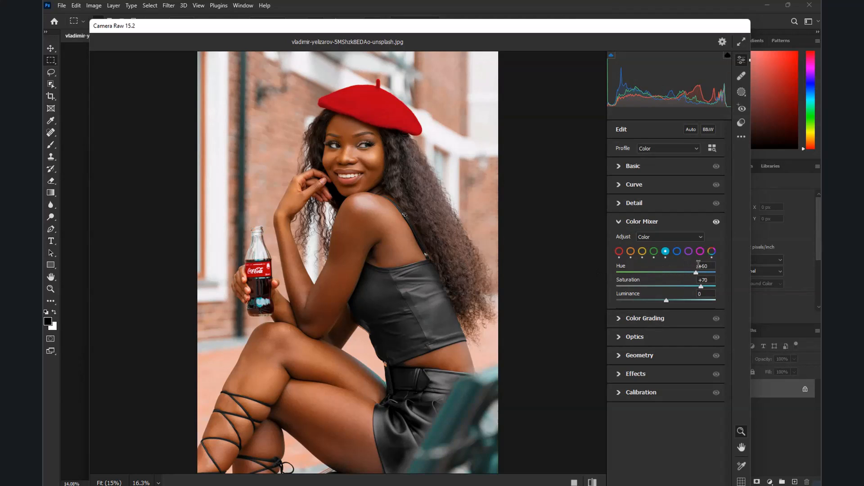
pyautogui.moveTo(696, 273); pyautogui.dragTo(635, 273)
# Adjust the blues and purples in the Color Mixer, and set the saturation of the magentas to +1
pyautogui.click(675, 251)
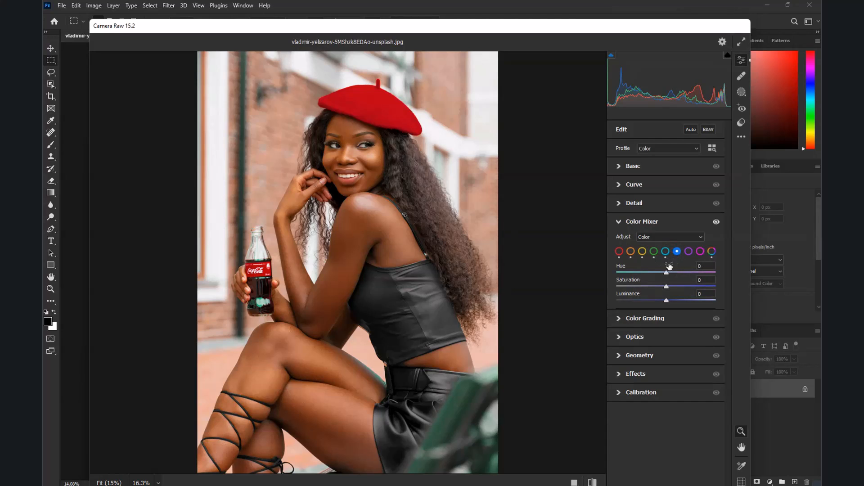
pyautogui.moveTo(598, 278); pyautogui.dragTo(668, 307)
pyautogui.click(689, 252)
pyautogui.moveTo(672, 290)
pyautogui.mouseDown()
pyautogui.moveTo(746, 292)
pyautogui.moveTo(542, 284)
pyautogui.moveTo(661, 288)
pyautogui.moveTo(677, 298)
pyautogui.moveTo(658, 298)
pyautogui.moveTo(667, 298)
pyautogui.mouseUp()
pyautogui.click(700, 251)
pyautogui.moveTo(696, 289); pyautogui.dragTo(669, 302)
# In the Basic adjustments, set the contrast to +36 and the highlights to -35
pyautogui.scroll(-2, 340, 138)
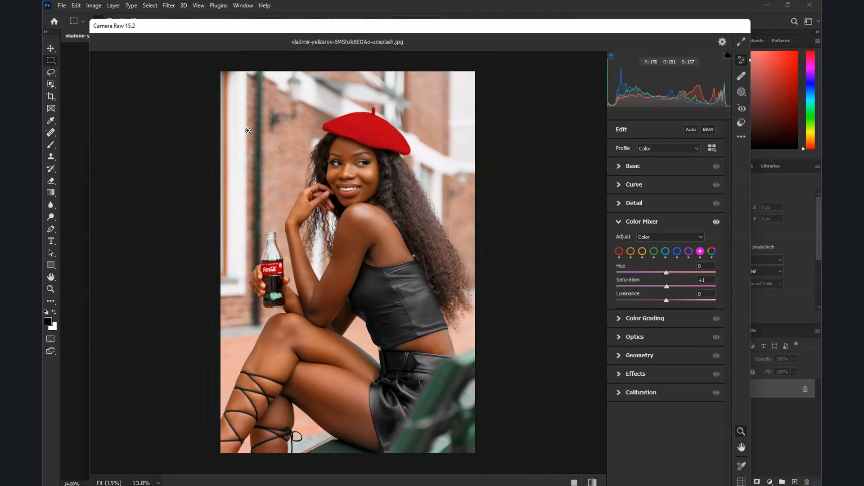
pyautogui.scroll(3, 248, 131)
pyautogui.scroll(-2, 266, 144)
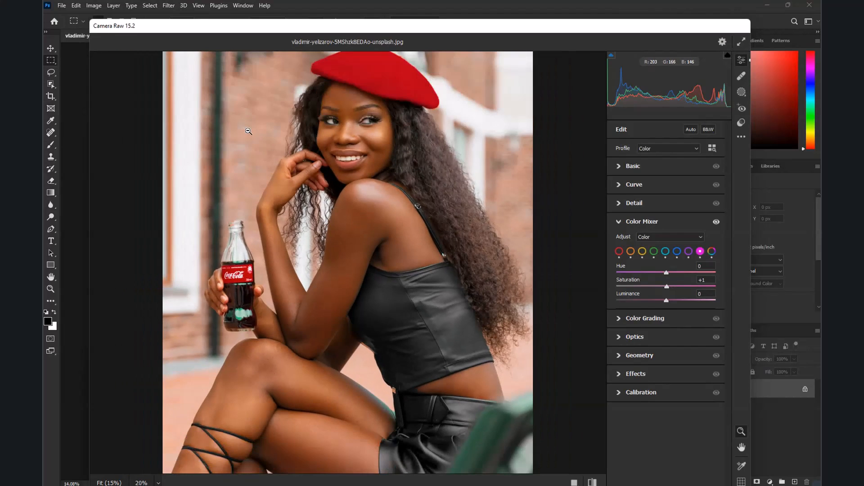
pyautogui.scroll(1, 350, 175)
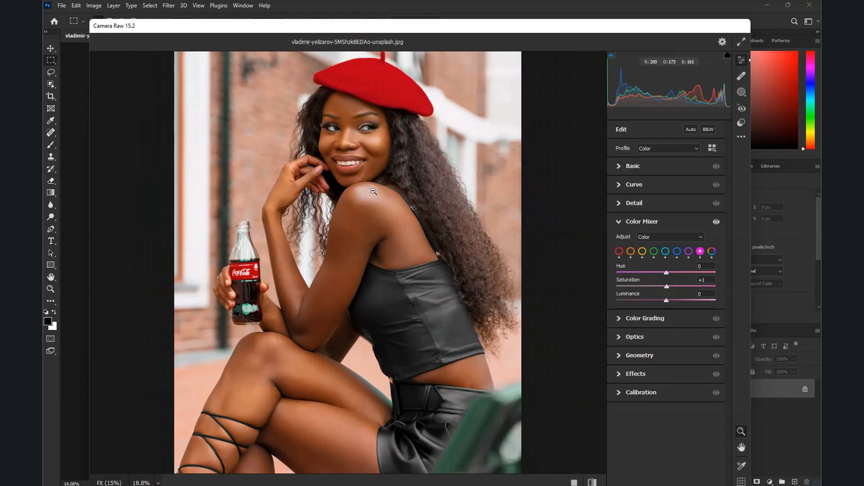
pyautogui.click(633, 167)
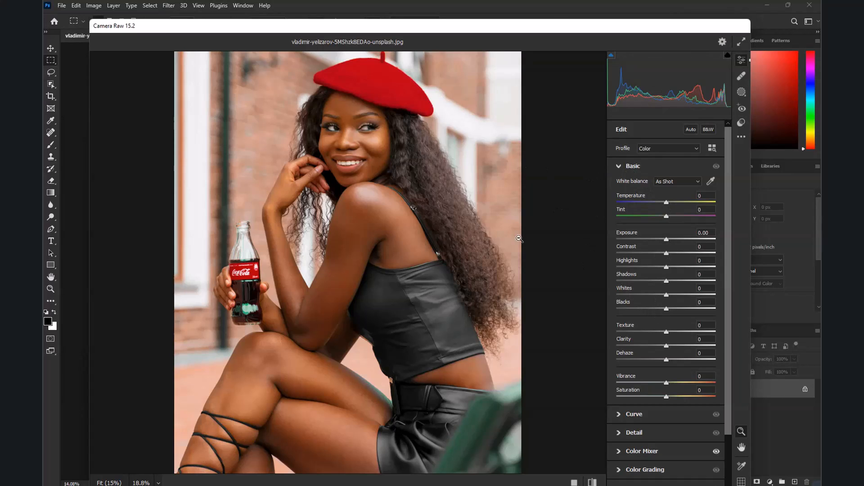
pyautogui.scroll(-1, 523, 241)
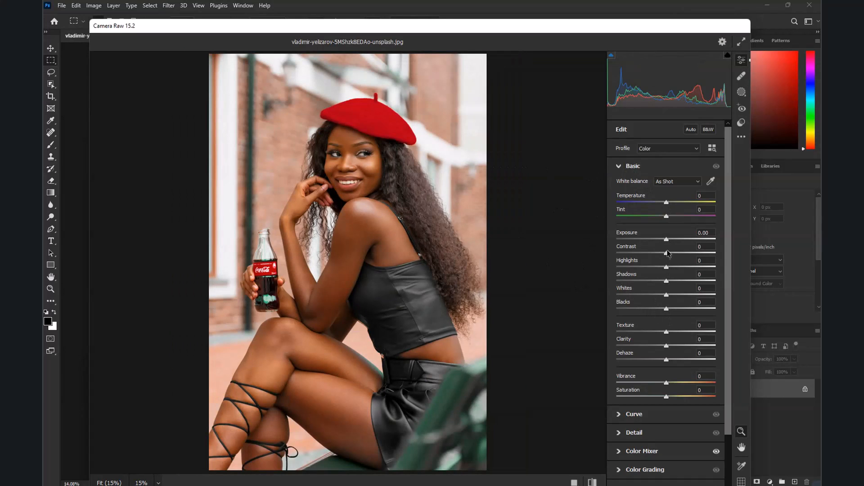
pyautogui.moveTo(667, 256); pyautogui.dragTo(685, 256)
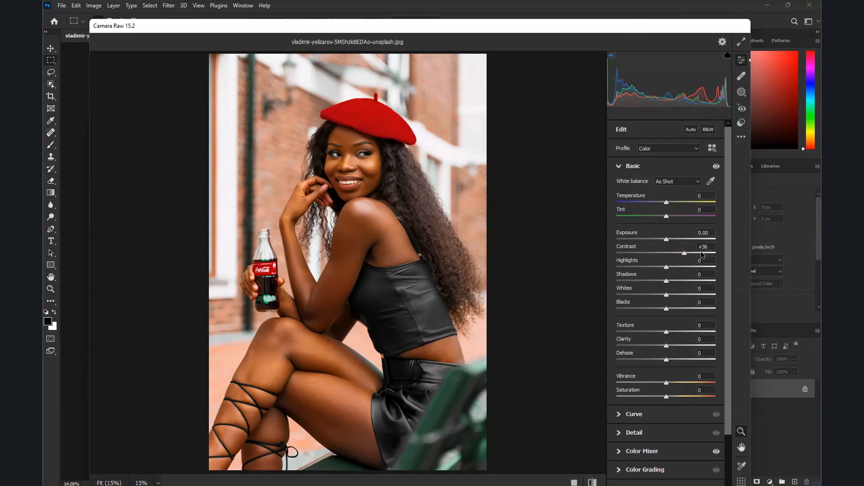
pyautogui.moveTo(668, 269); pyautogui.dragTo(649, 270)
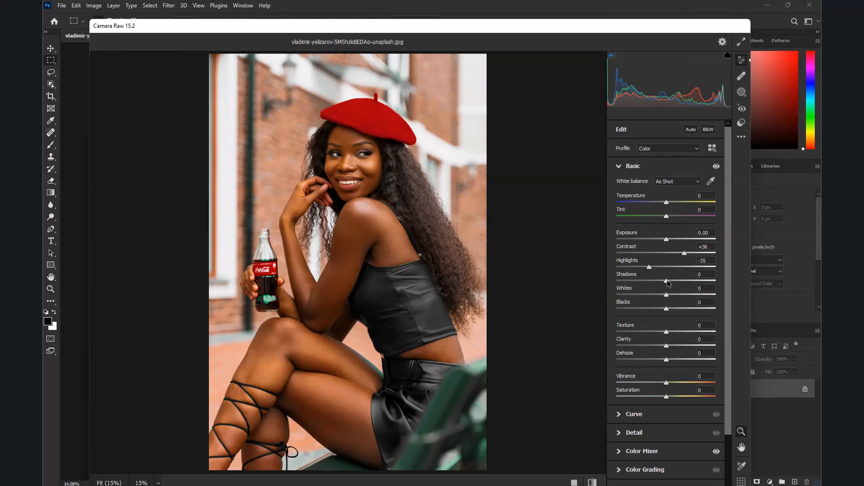
# Set the shadows to -10, whites to -49 and blacks to -35, and check the before/after view
pyautogui.moveTo(658, 279); pyautogui.dragTo(662, 279)
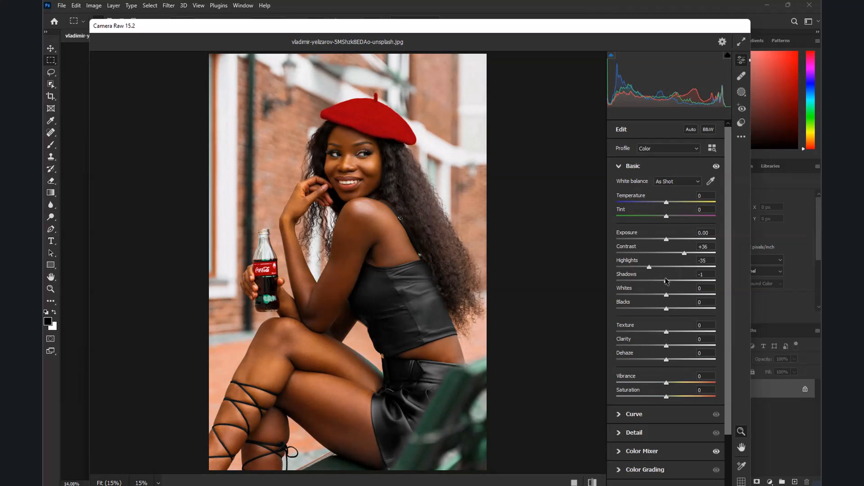
pyautogui.moveTo(662, 278); pyautogui.dragTo(662, 278)
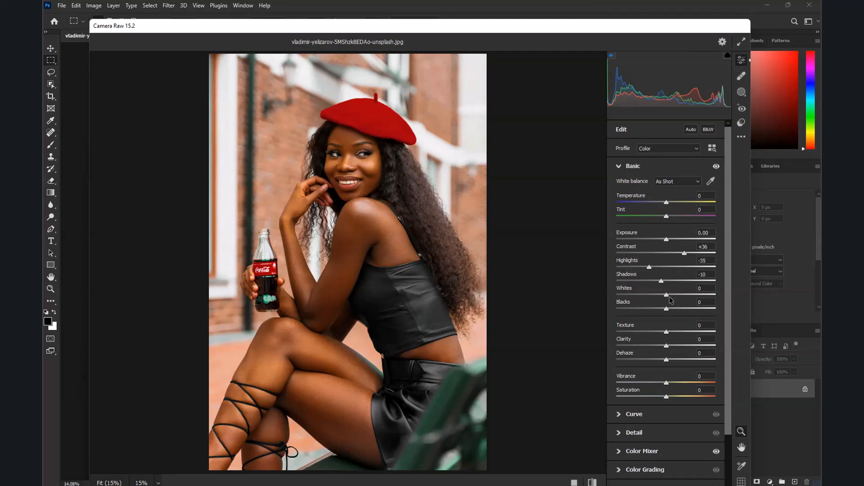
pyautogui.moveTo(650, 296); pyautogui.dragTo(633, 295)
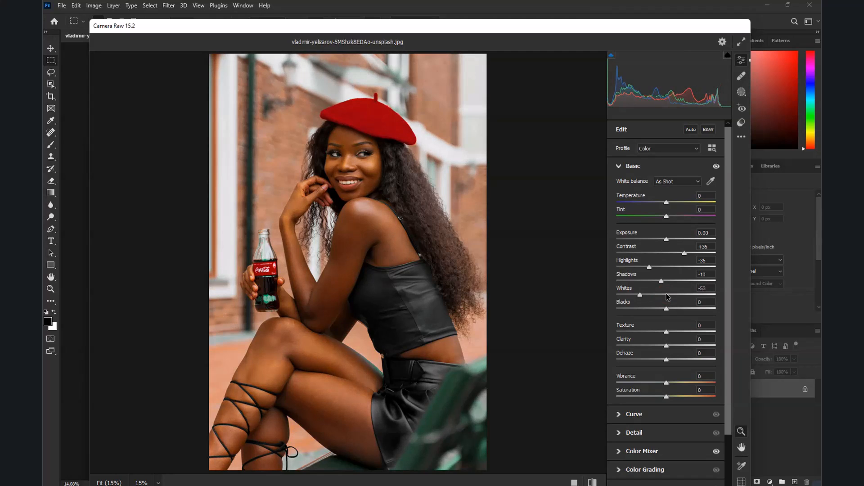
pyautogui.moveTo(633, 295); pyautogui.dragTo(652, 309)
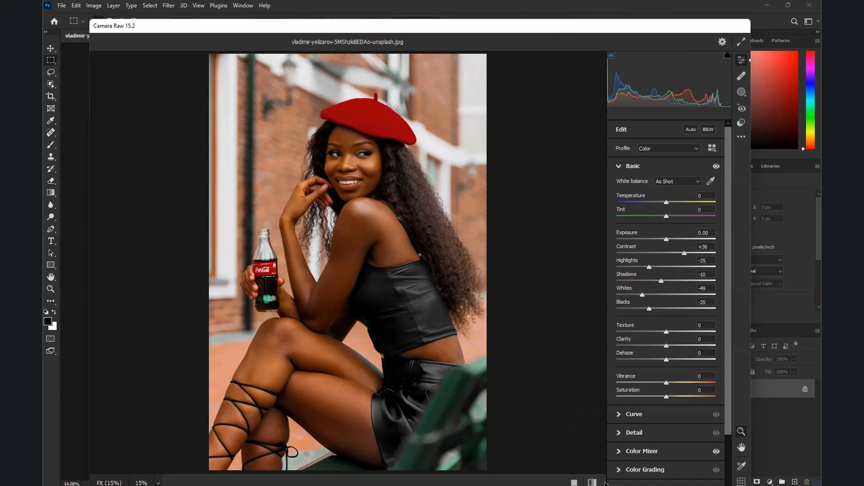
pyautogui.click(592, 483)
pyautogui.click(592, 482)
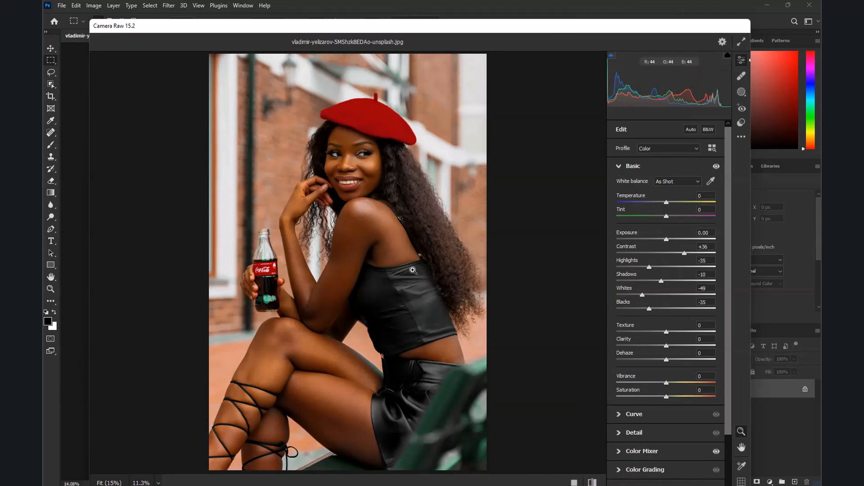
# Warm the white balance temperature to +3 and compare the photo with and without the Basic adjustments
pyautogui.scroll(-2, 365, 283)
pyautogui.scroll(3, 365, 277)
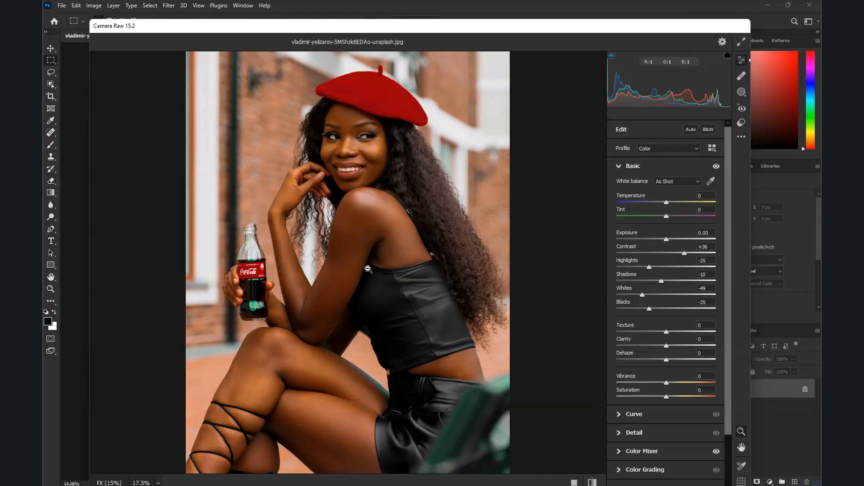
pyautogui.scroll(-1, 390, 268)
pyautogui.scroll(1, 388, 214)
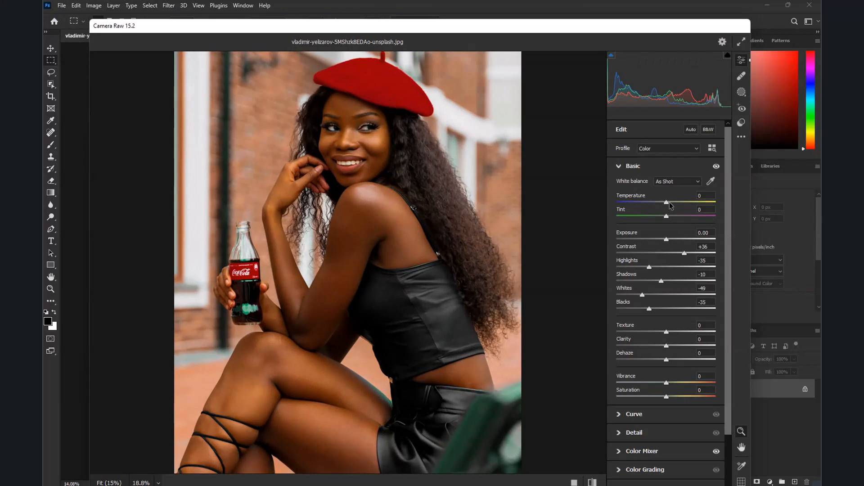
pyautogui.moveTo(667, 203); pyautogui.dragTo(668, 205)
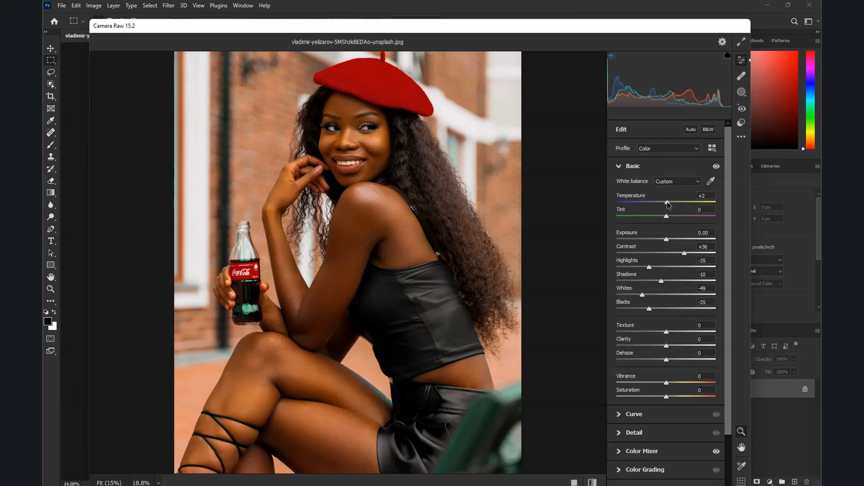
pyautogui.moveTo(668, 204); pyautogui.dragTo(668, 204)
pyautogui.scroll(-1, 473, 203)
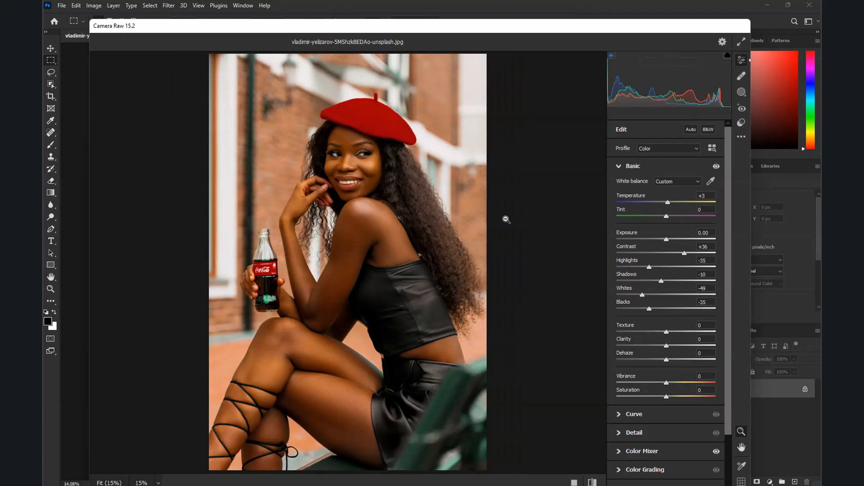
pyautogui.click(716, 166)
pyautogui.click(716, 167)
# Set the tint to +11 and inspect the whole photo at different magnifications
pyautogui.moveTo(666, 219); pyautogui.dragTo(673, 221)
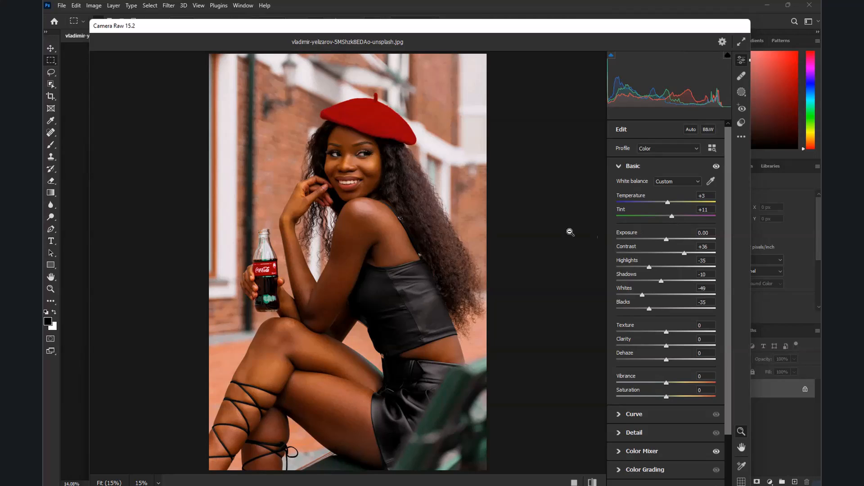
pyautogui.scroll(-5, 441, 225)
pyautogui.scroll(4, 394, 233)
pyautogui.scroll(2, 394, 233)
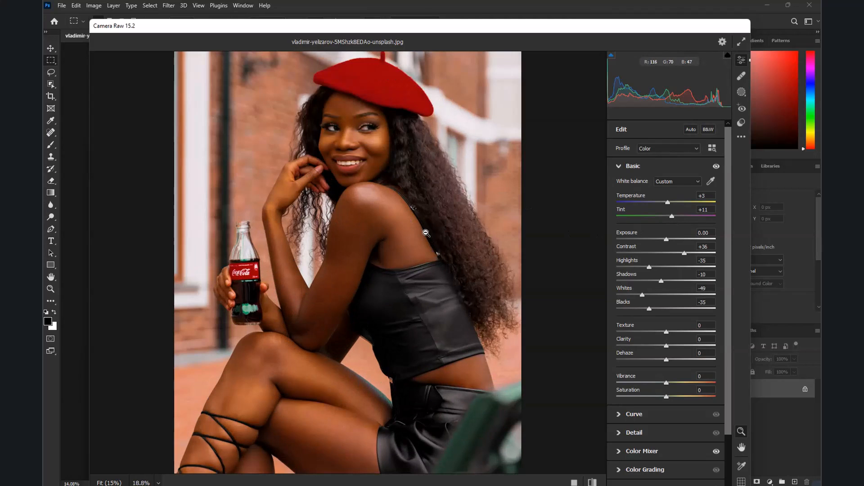
# Set the white balance tint to -2 and check the effect on the whole photo
pyautogui.click(671, 216)
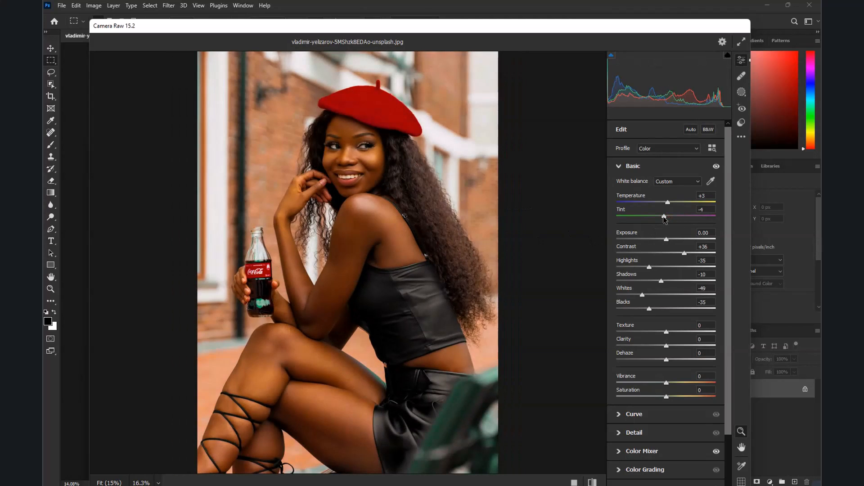
pyautogui.moveTo(670, 216); pyautogui.dragTo(666, 217)
pyautogui.scroll(-4, 471, 234)
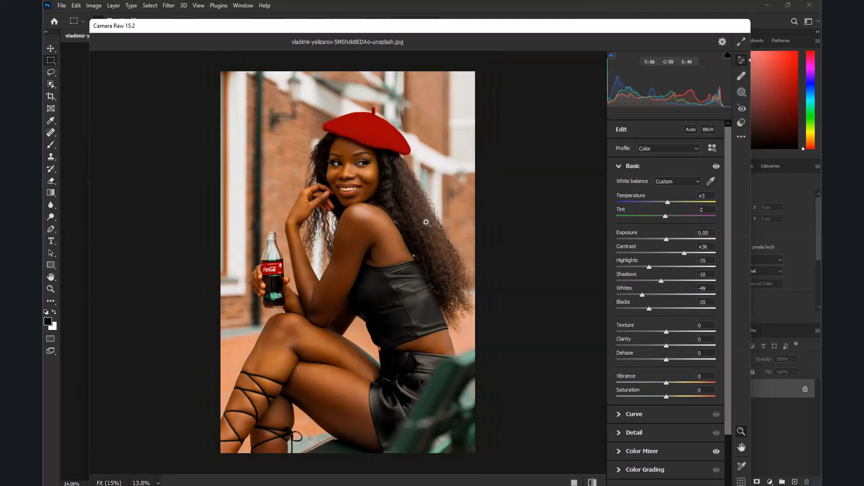
pyautogui.scroll(3, 471, 234)
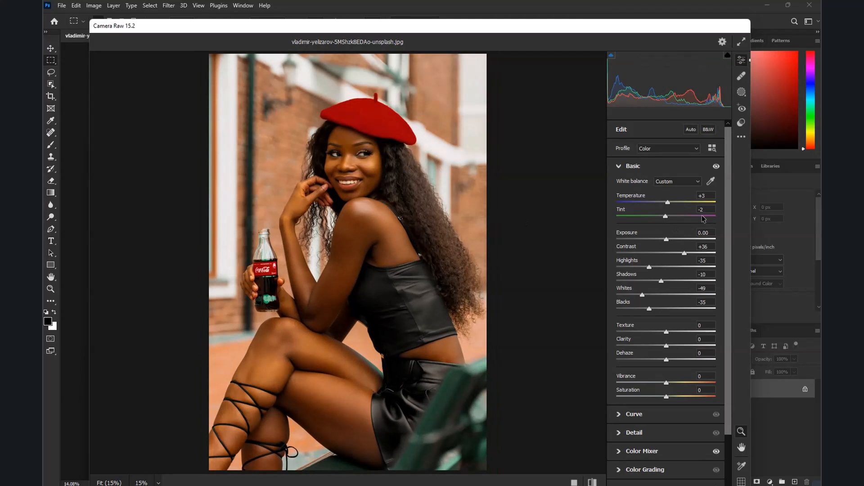
pyautogui.scroll(-2, 662, 220)
pyautogui.scroll(2, 662, 220)
pyautogui.scroll(-2, 669, 315)
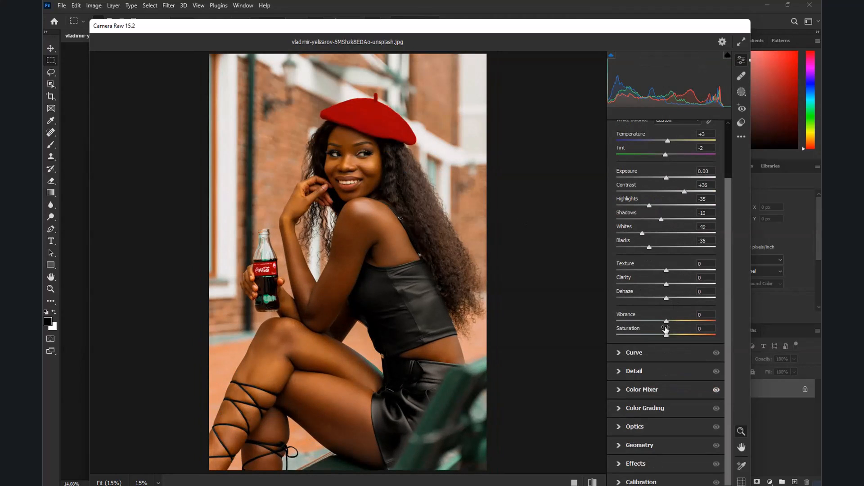
# In the Color Mixer, set the orange hue to -22 with saturation at +67, and check the skin tones
pyautogui.click(650, 391)
pyautogui.click(631, 251)
pyautogui.moveTo(703, 290); pyautogui.dragTo(701, 287)
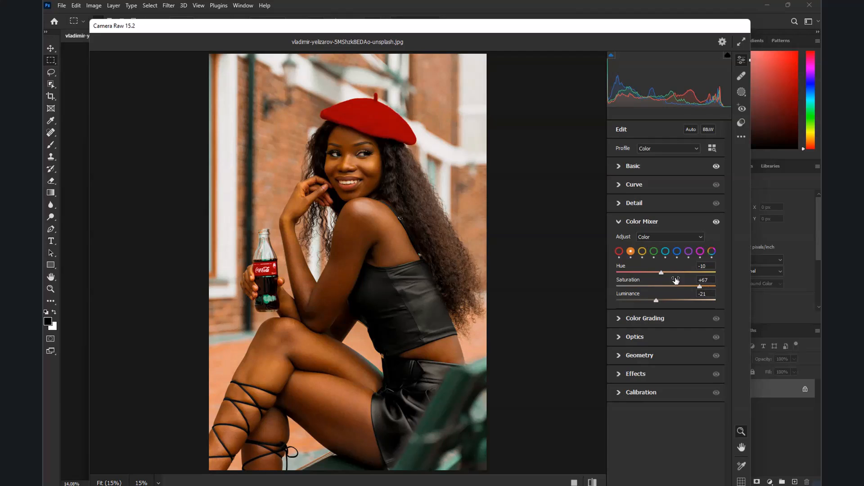
pyautogui.moveTo(655, 273); pyautogui.dragTo(654, 272)
pyautogui.click(335, 178)
pyautogui.scroll(-3, 336, 178)
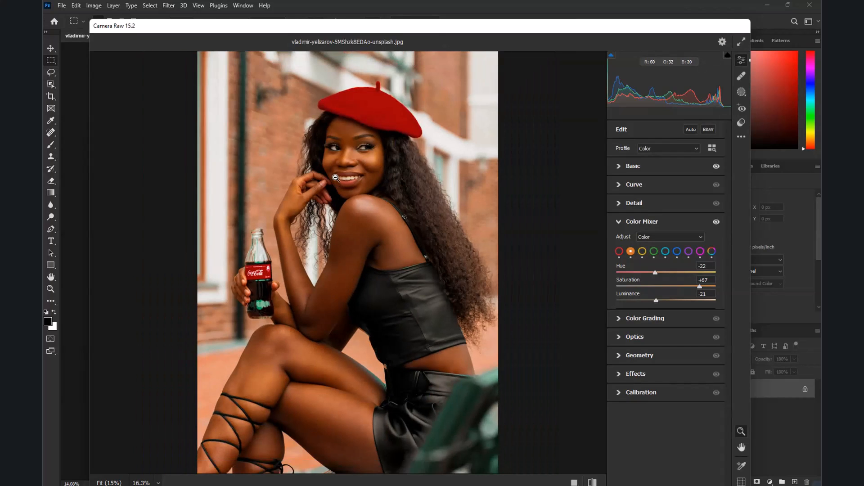
pyautogui.scroll(3, 318, 308)
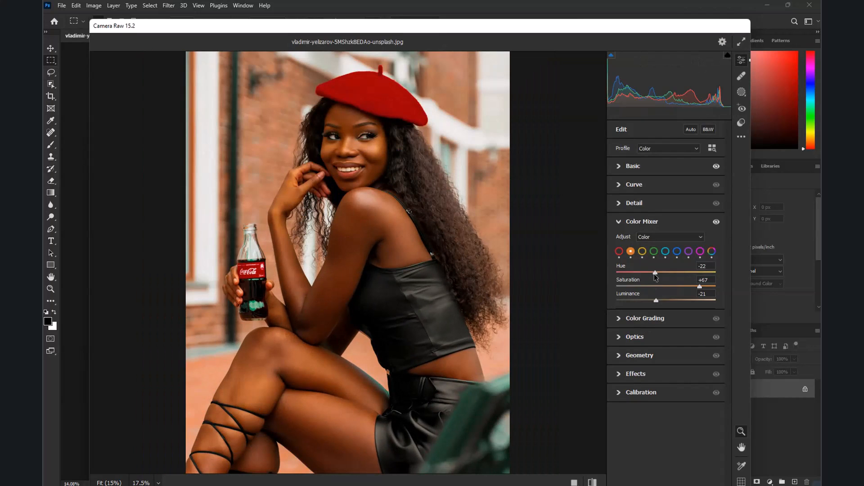
# In the parametric curve, set lights to +6, darks to -8 and shadows to -5, and compare before and after
pyautogui.click(634, 185)
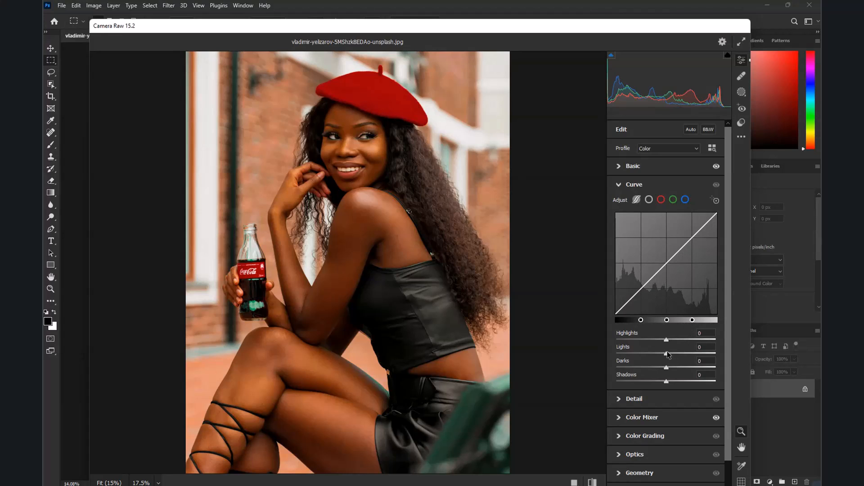
pyautogui.moveTo(691, 354); pyautogui.dragTo(672, 357)
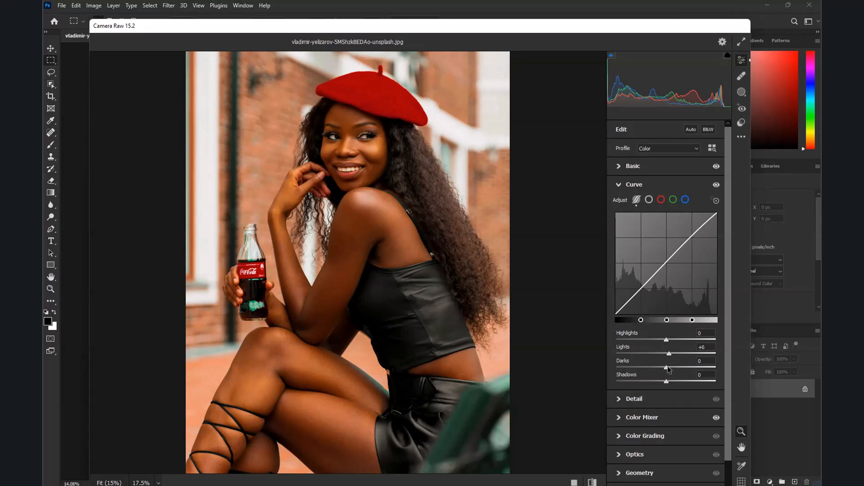
pyautogui.moveTo(675, 369)
pyautogui.mouseDown()
pyautogui.moveTo(664, 370)
pyautogui.moveTo(665, 381)
pyautogui.mouseUp()
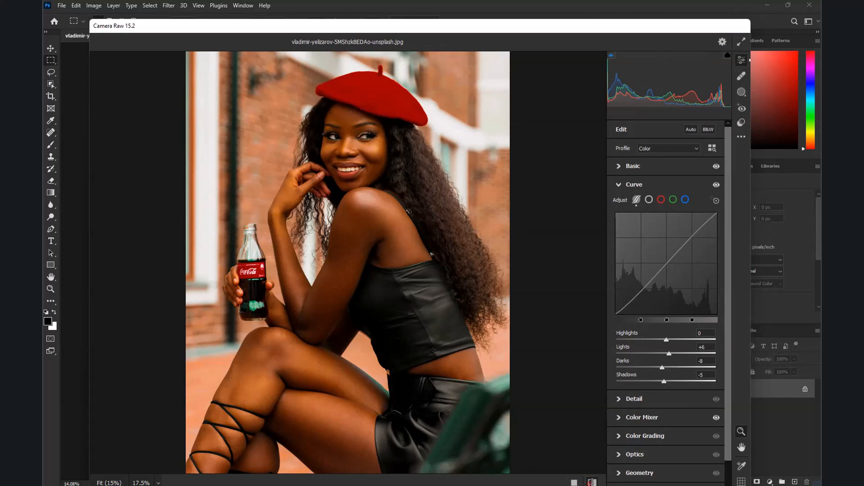
pyautogui.click(591, 483)
pyautogui.click(592, 482)
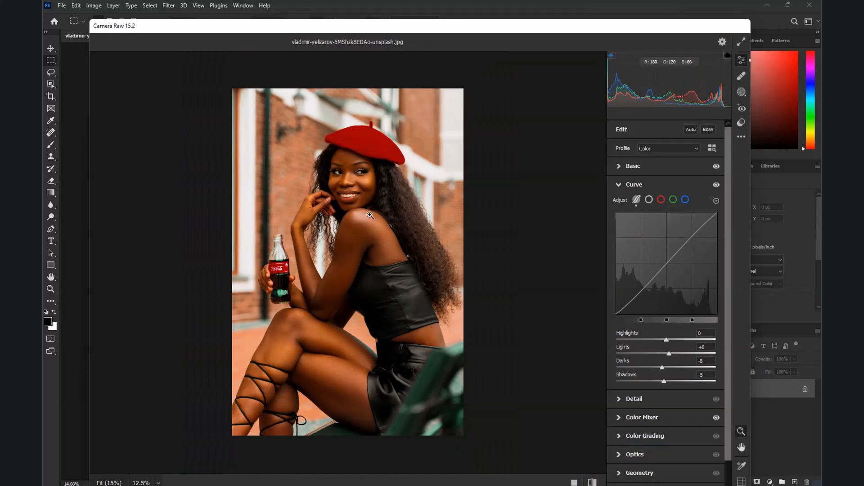
pyautogui.scroll(3, 365, 174)
pyautogui.scroll(1, 355, 162)
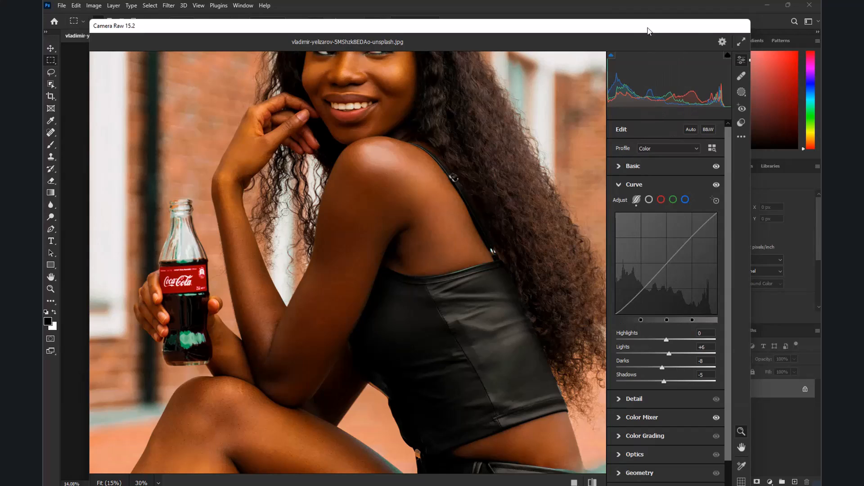
# Apply the Camera Raw grading to the photo and check it in the document
pyautogui.moveTo(651, 30); pyautogui.dragTo(656, 15)
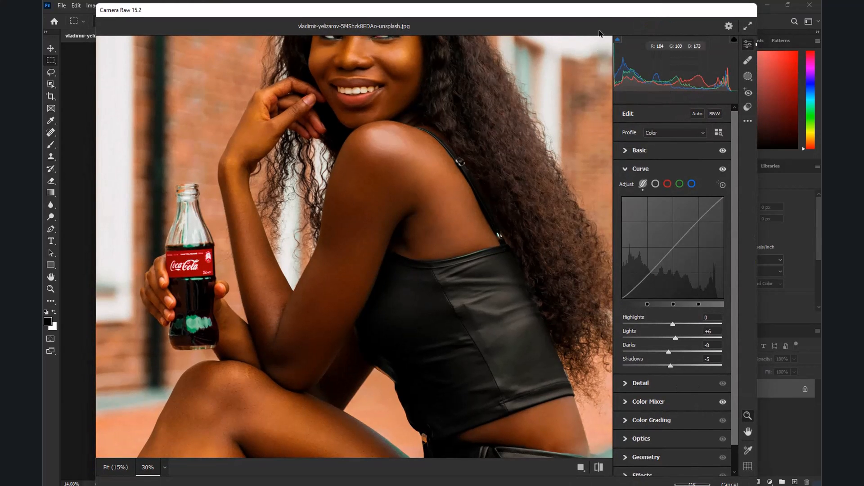
pyautogui.moveTo(600, 13); pyautogui.dragTo(601, 11)
pyautogui.click(693, 483)
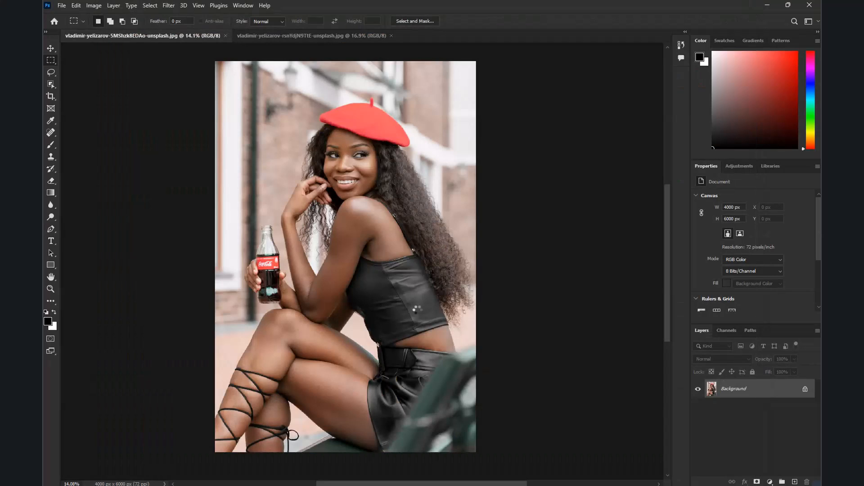
pyautogui.scroll(-2, 352, 259)
pyautogui.scroll(3, 352, 252)
# Apply the same Camera Raw settings to the second open photo of the woman on the bench
pyautogui.click(311, 36)
pyautogui.scroll(-2, 333, 126)
pyautogui.scroll(1, 357, 206)
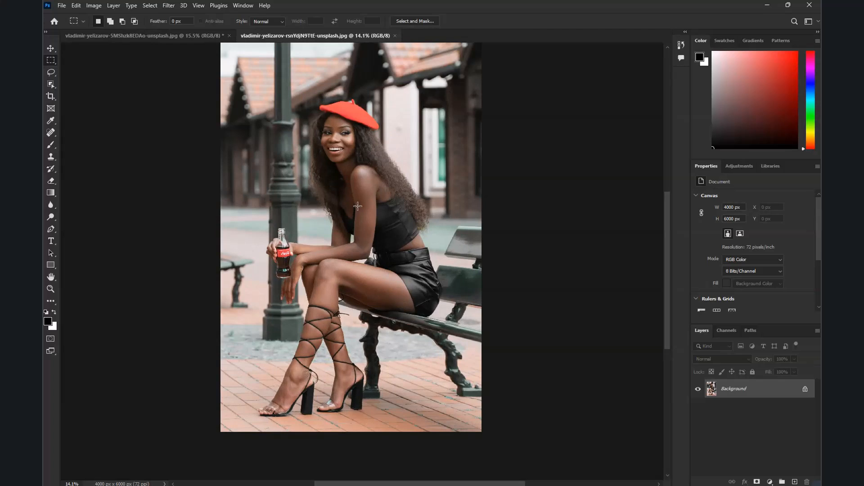
pyautogui.click(168, 7)
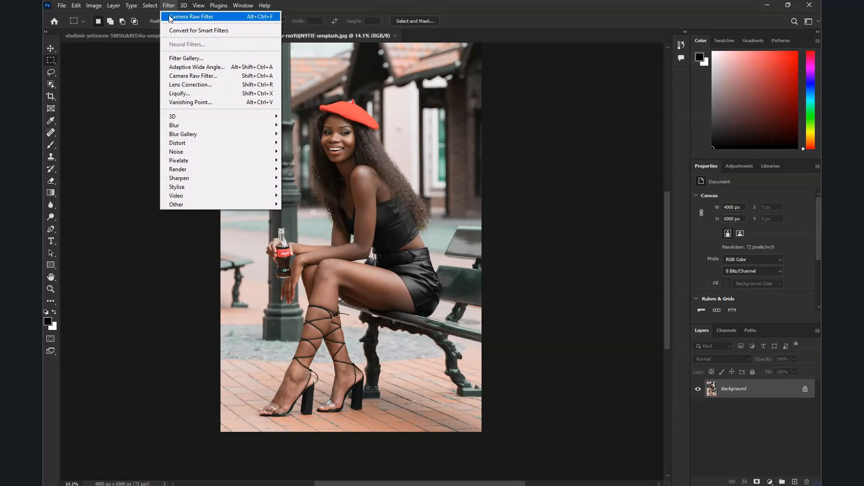
pyautogui.click(172, 17)
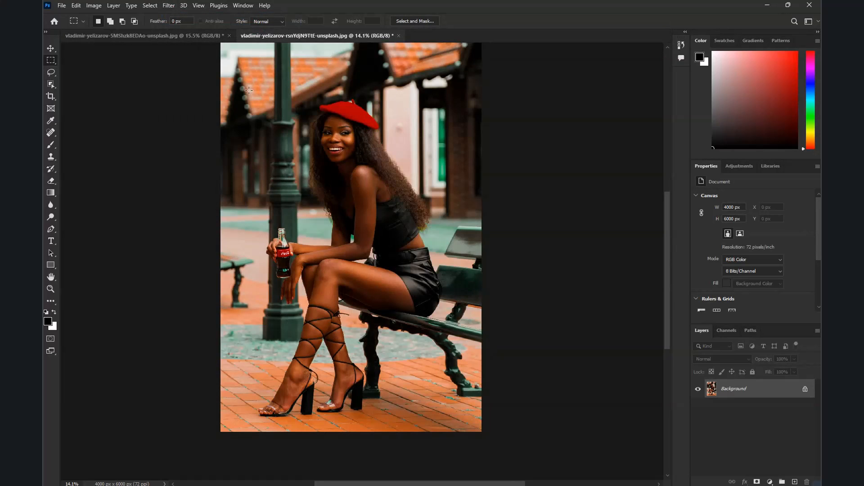
pyautogui.scroll(-2, 269, 110)
pyautogui.scroll(2, 276, 118)
# Undo the Camera Raw grading in the first photo and reapply the same filter to a duplicate of the background layer
pyautogui.click(186, 36)
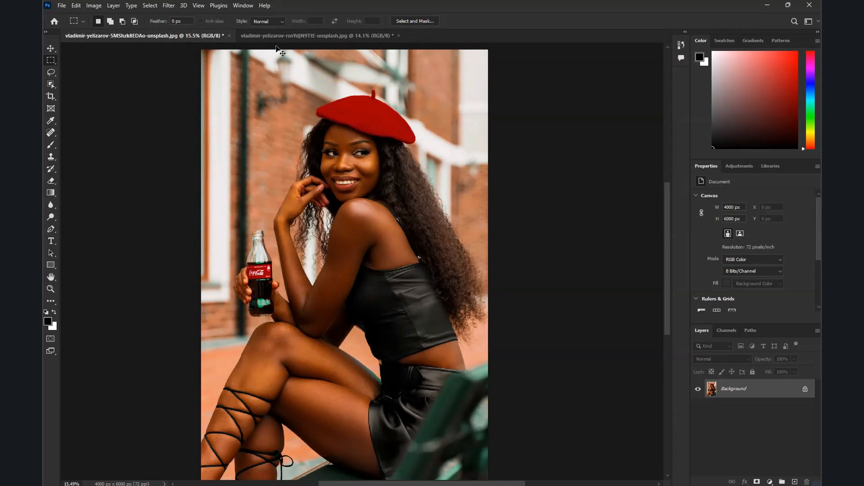
pyautogui.hotkey('ctrl', 'z')
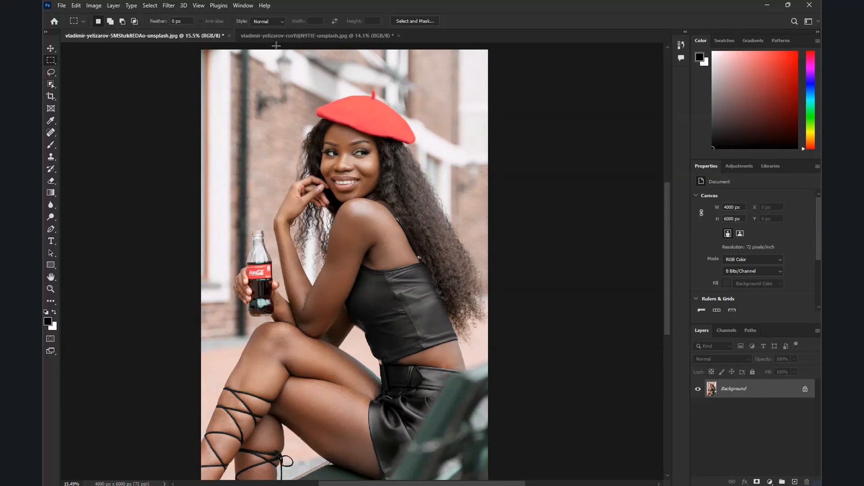
pyautogui.hotkey('ctrl', 'j')
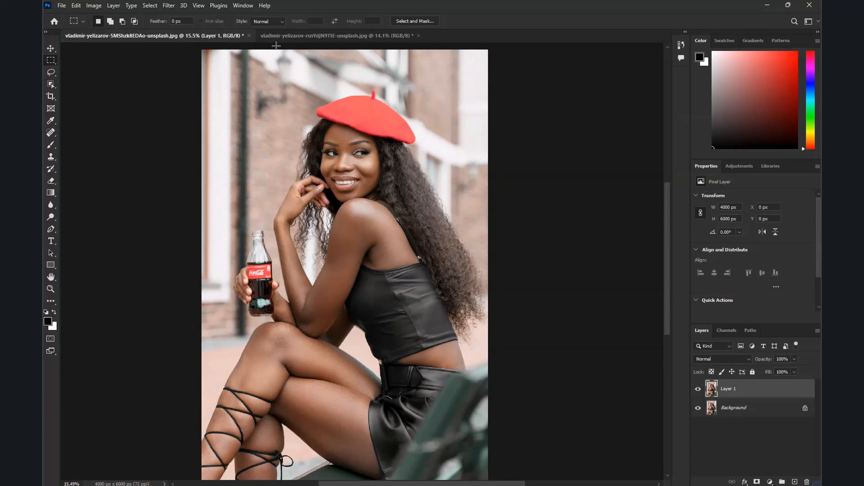
pyautogui.click(169, 5)
pyautogui.click(189, 16)
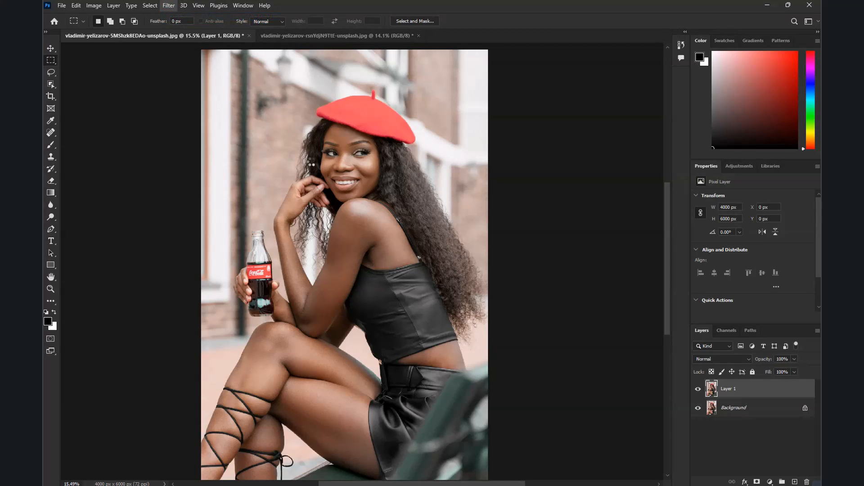
# Examine the graded photo at several magnifications and compare it with the original by toggling the graded layer's visibility
pyautogui.scroll(-2, 333, 166)
pyautogui.scroll(4, 336, 165)
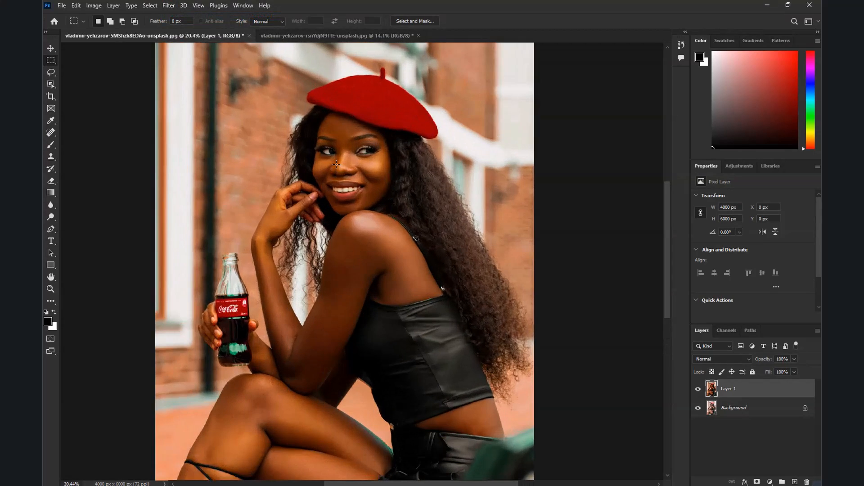
pyautogui.scroll(2, 336, 165)
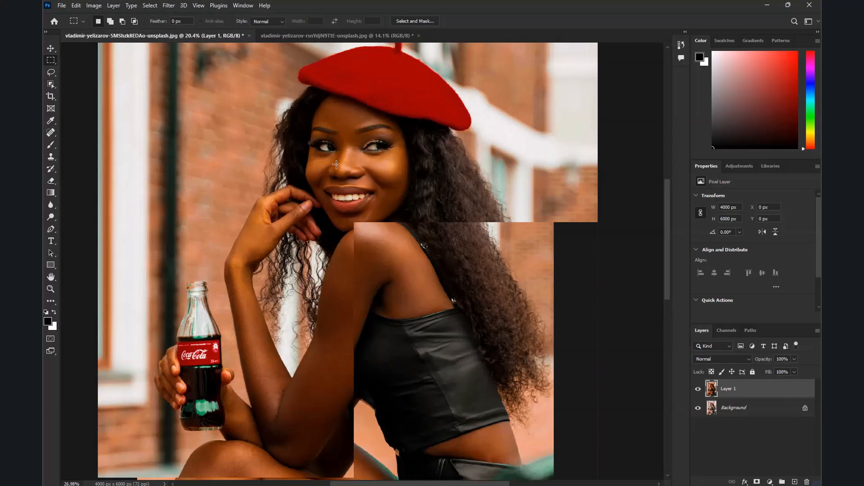
pyautogui.scroll(-4, 498, 256)
pyautogui.scroll(-3, 498, 257)
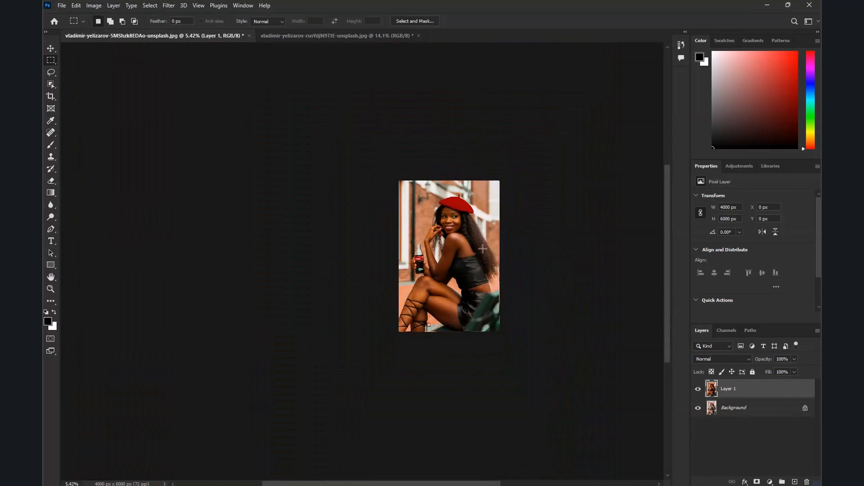
pyautogui.scroll(4, 522, 284)
pyautogui.click(697, 390)
pyautogui.click(698, 389)
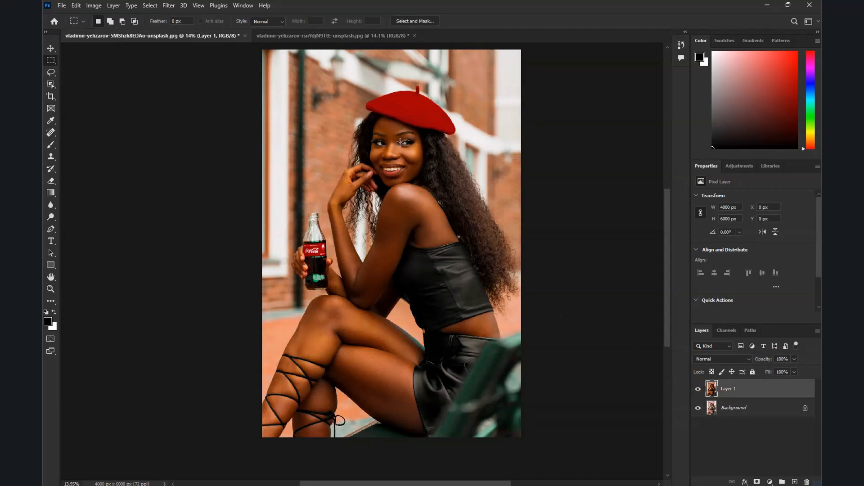
# Select both eyes and the teeth together with freehand Lasso outlines on the graded layer
pyautogui.scroll(7, 442, 197)
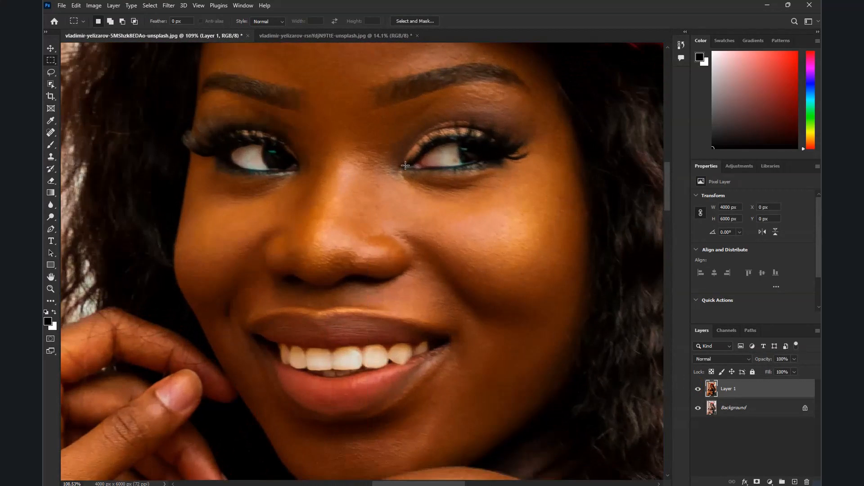
pyautogui.scroll(1, 322, 235)
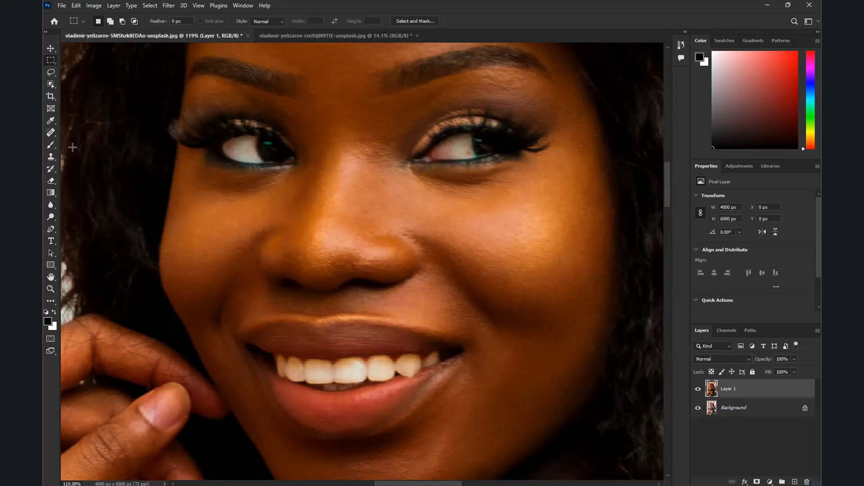
pyautogui.click(48, 73)
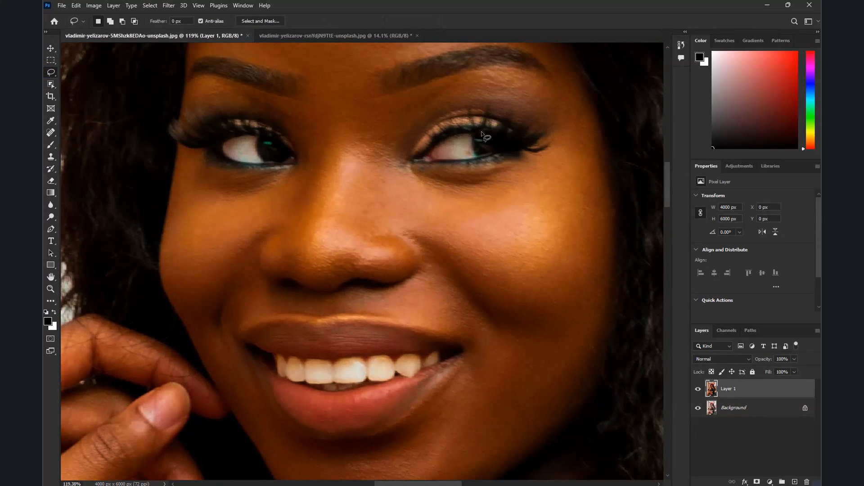
pyautogui.moveTo(517, 126)
pyautogui.mouseDown()
pyautogui.moveTo(441, 118)
pyautogui.moveTo(420, 145)
pyautogui.moveTo(424, 160)
pyautogui.moveTo(469, 159)
pyautogui.moveTo(499, 156)
pyautogui.moveTo(506, 131)
pyautogui.mouseUp()
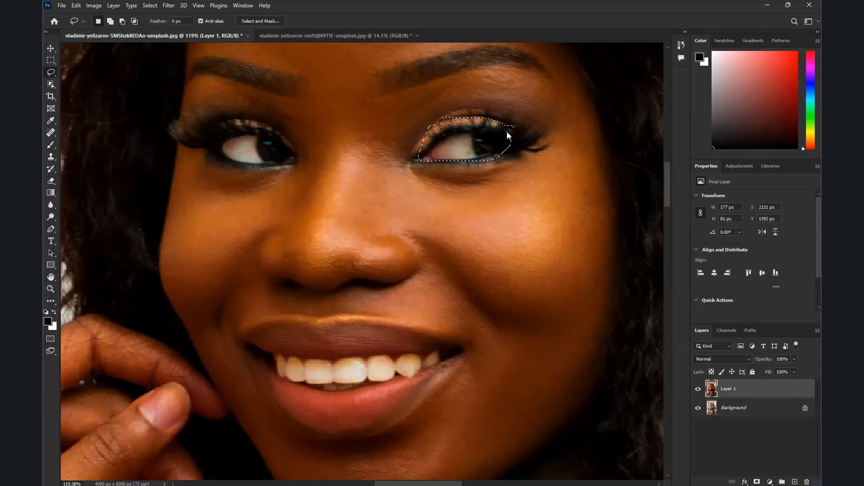
pyautogui.press('shift')
pyautogui.moveTo(208, 119)
pyautogui.mouseDown()
pyautogui.moveTo(298, 135)
pyautogui.moveTo(287, 171)
pyautogui.moveTo(214, 159)
pyautogui.moveTo(203, 143)
pyautogui.moveTo(213, 118)
pyautogui.mouseUp()
pyautogui.moveTo(267, 354)
pyautogui.mouseDown()
pyautogui.moveTo(436, 350)
pyautogui.moveTo(439, 367)
pyautogui.moveTo(398, 384)
pyautogui.moveTo(300, 393)
pyautogui.moveTo(272, 381)
pyautogui.moveTo(268, 355)
pyautogui.mouseUp()
pyautogui.scroll(-4, 347, 284)
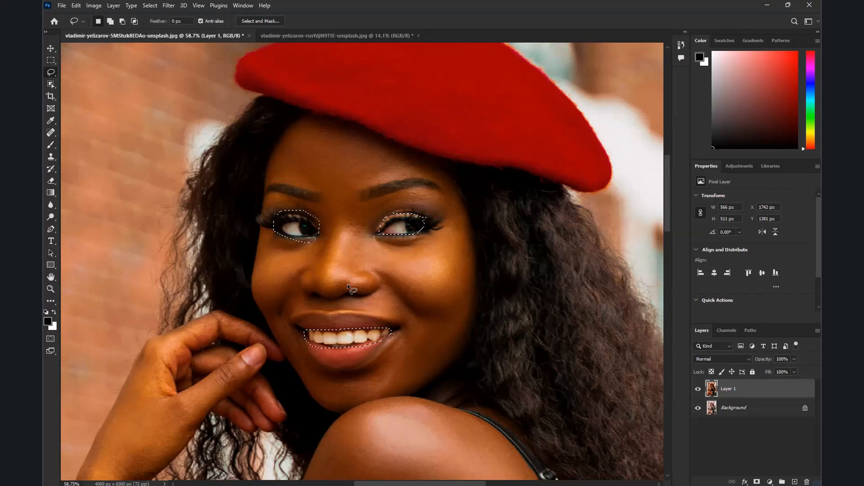
# Copy the selected eyes and teeth to a new layer and check the cutout with the lower layers temporarily hidden
pyautogui.hotkey('ctrl', 'j')
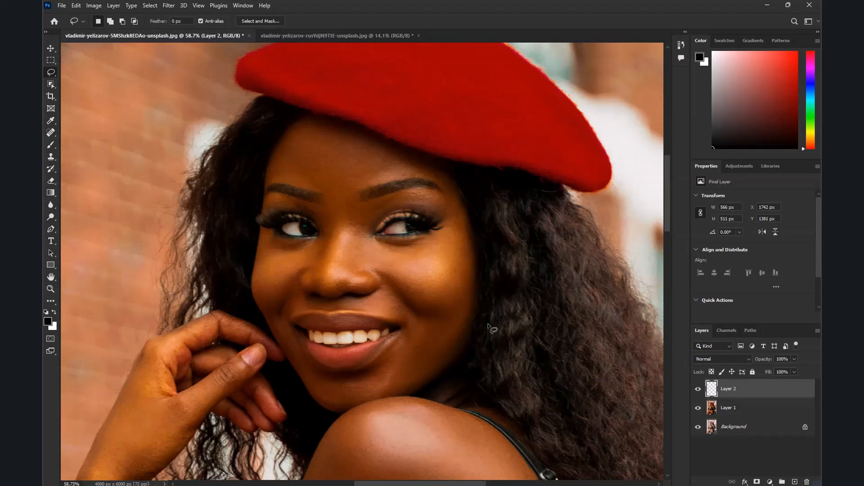
pyautogui.click(699, 427)
pyautogui.click(698, 407)
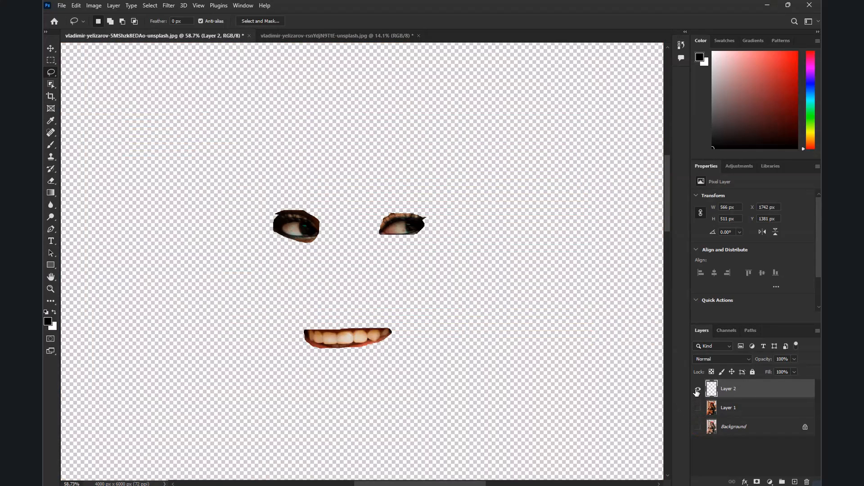
pyautogui.moveTo(698, 407); pyautogui.dragTo(698, 426)
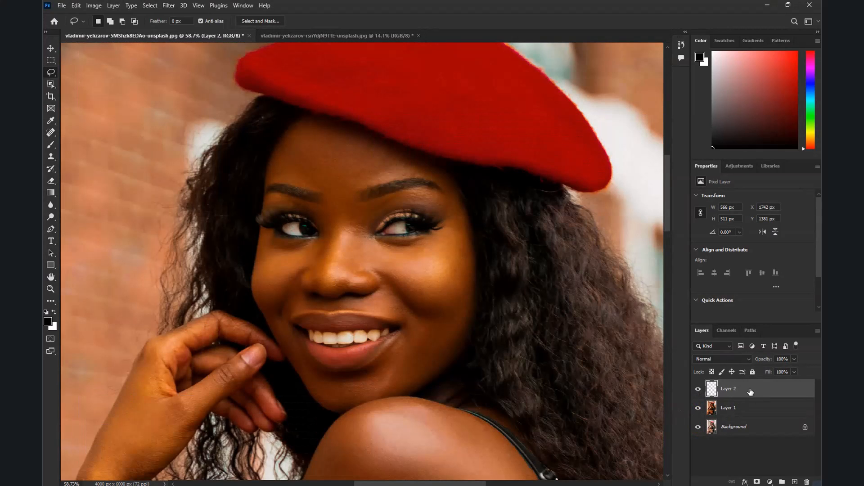
# Whiten the copied eyes and teeth with a Hue/Saturation adjustment on Yellows, using Saturation -100 and Lightness +89
pyautogui.click(93, 5)
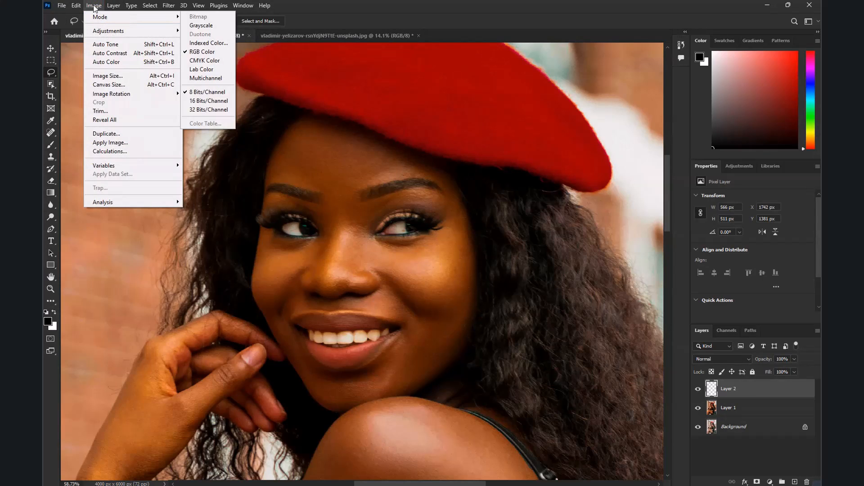
pyautogui.moveTo(108, 32)
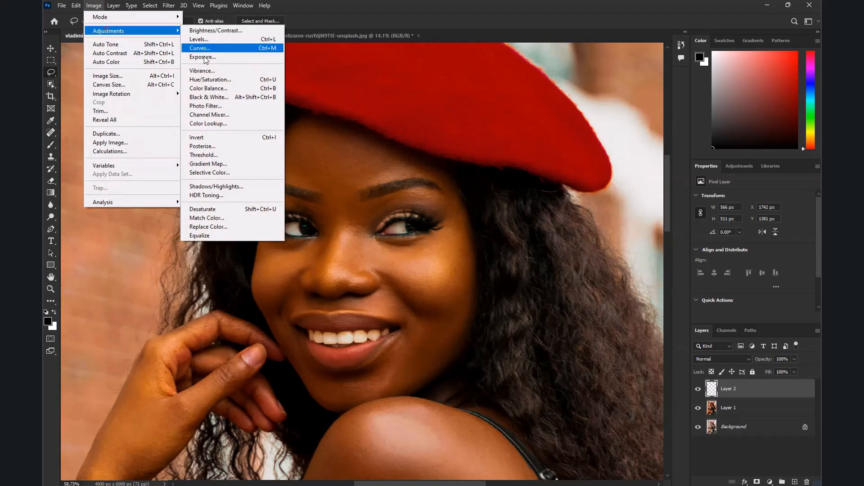
pyautogui.click(208, 81)
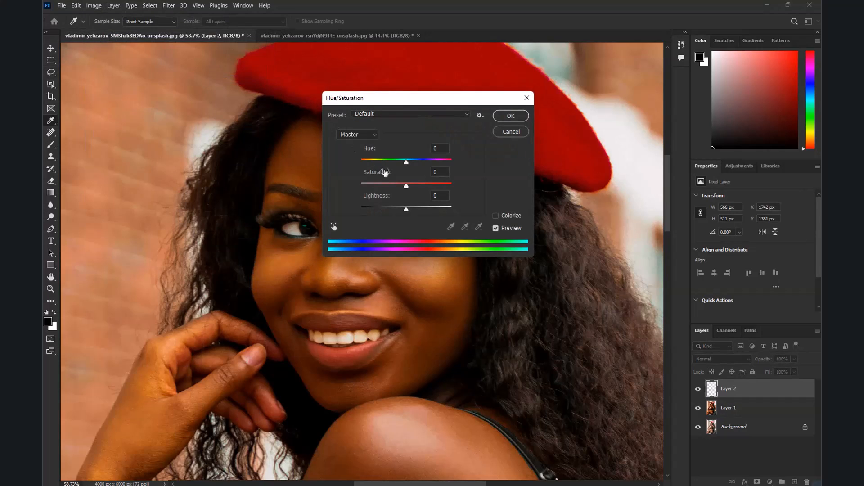
pyautogui.click(366, 135)
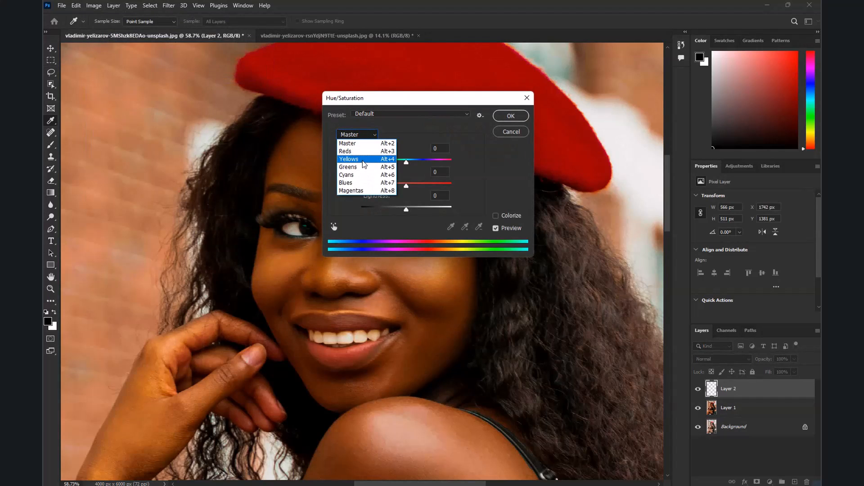
pyautogui.click(362, 159)
pyautogui.moveTo(374, 99); pyautogui.dragTo(556, 112)
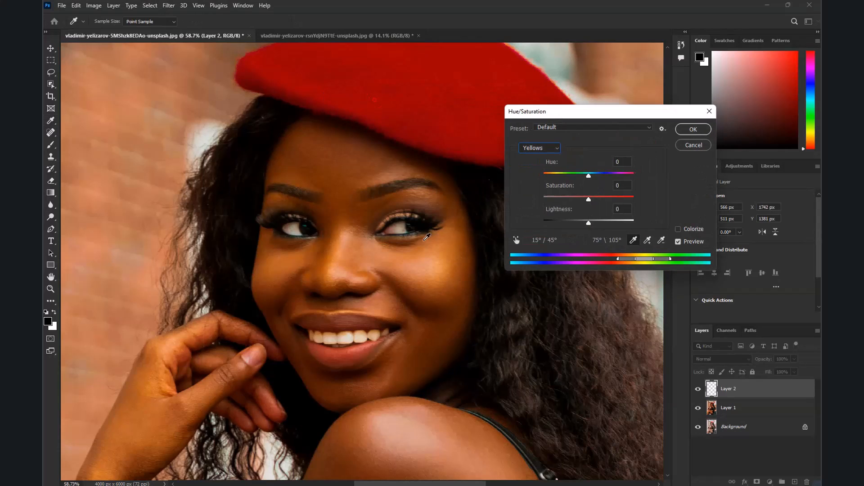
pyautogui.moveTo(581, 201); pyautogui.dragTo(534, 200)
pyautogui.moveTo(598, 208); pyautogui.dragTo(475, 203)
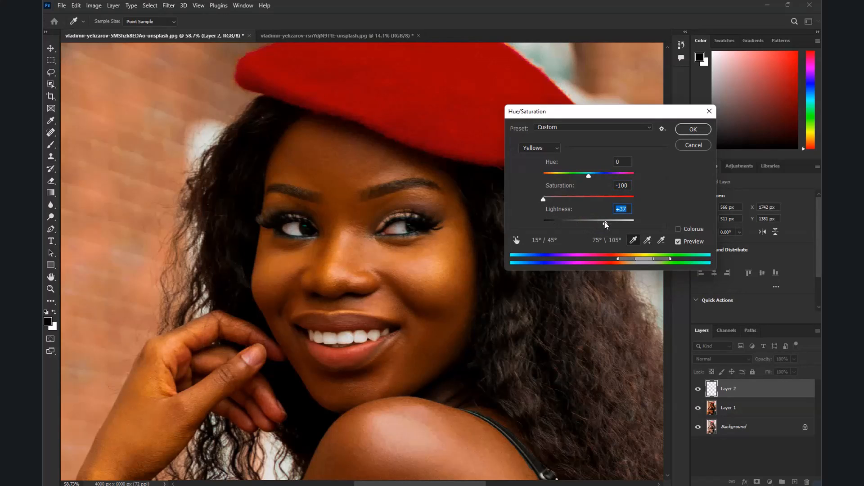
pyautogui.moveTo(615, 224)
pyautogui.mouseDown()
pyautogui.moveTo(601, 224)
pyautogui.moveTo(620, 224)
pyautogui.mouseUp()
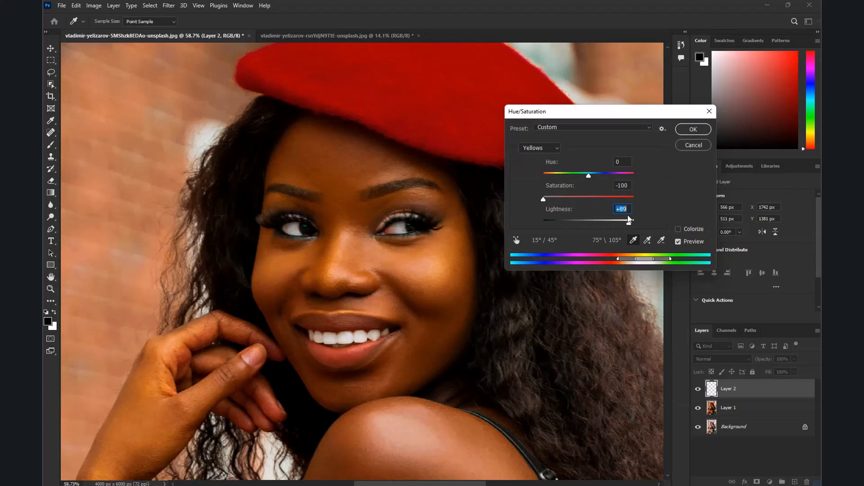
pyautogui.moveTo(585, 112); pyautogui.dragTo(480, 88)
pyautogui.click(589, 105)
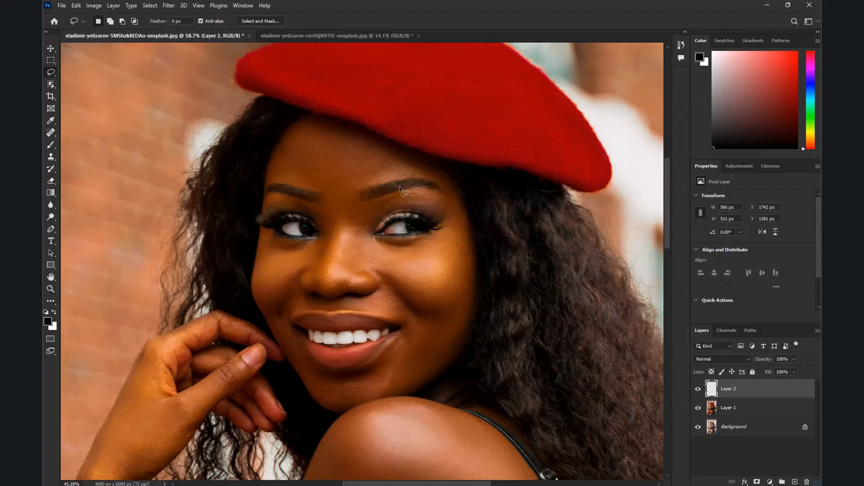
# Compare the eyes and teeth before and after whitening by toggling the retouch layer's visibility
pyautogui.scroll(-5, 394, 189)
pyautogui.scroll(-5, 394, 189)
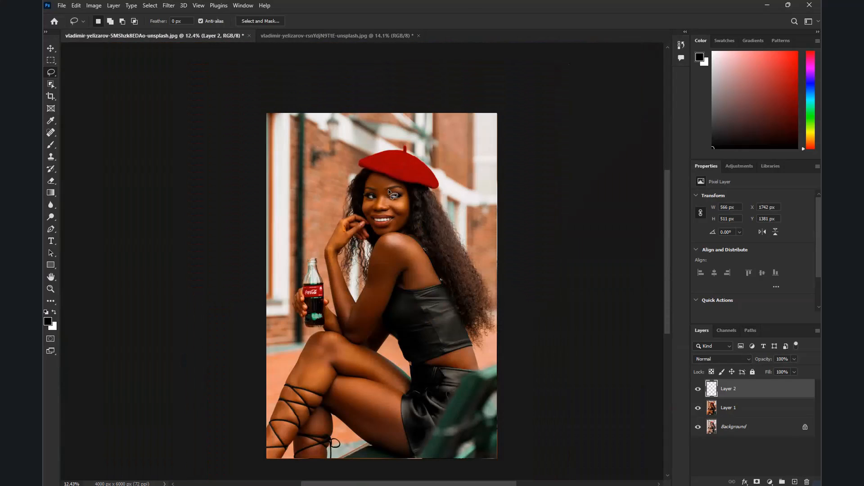
pyautogui.click(696, 389)
pyautogui.click(696, 390)
pyautogui.click(696, 390)
pyautogui.scroll(8, 395, 209)
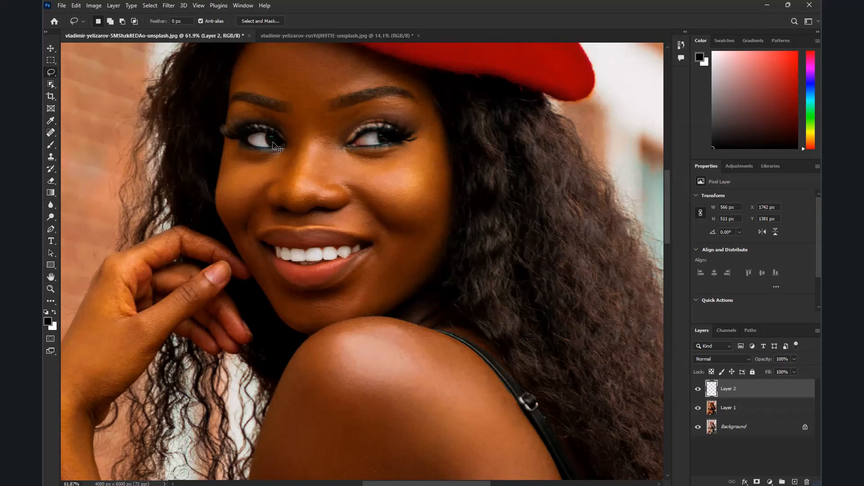
# Merge the whitened eyes-and-teeth layer down into the graded layer and check the whole photo
pyautogui.hotkey('ctrl', 'e')
pyautogui.scroll(-6, 273, 143)
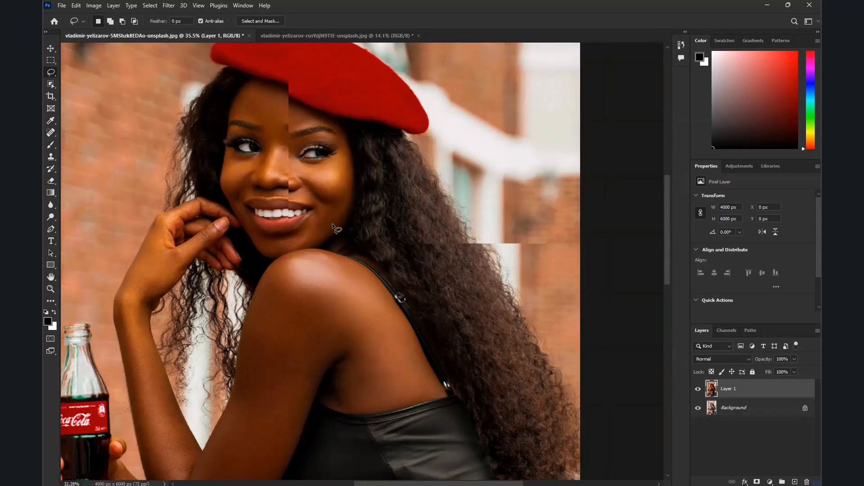
pyautogui.scroll(-4, 333, 222)
pyautogui.scroll(3, 366, 220)
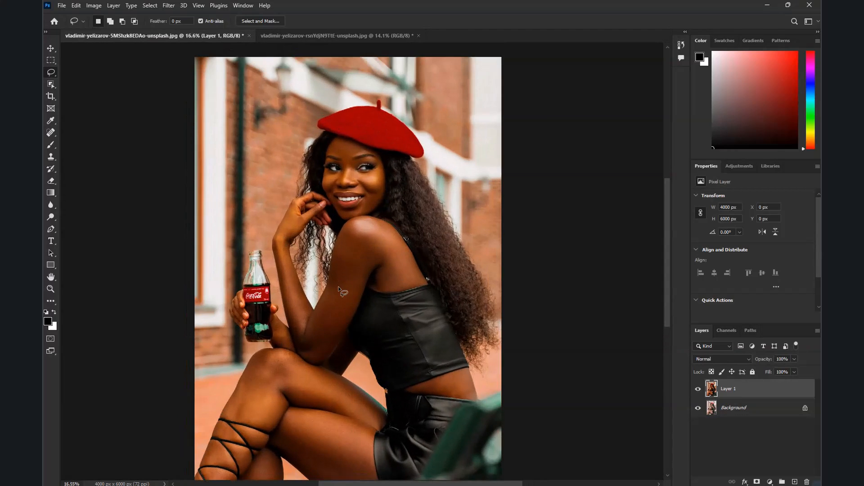
pyautogui.scroll(-1, 339, 289)
pyautogui.scroll(2, 344, 306)
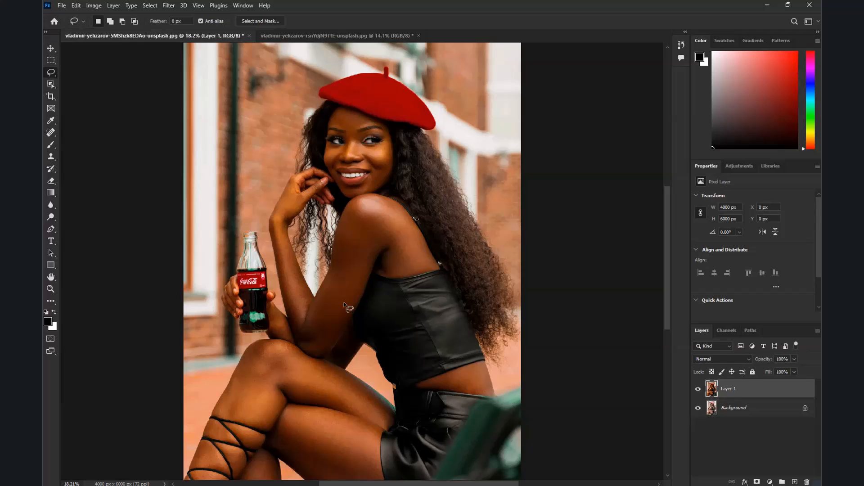
# Duplicate the merged portrait layer twice, so that two copies sit above it
pyautogui.hotkey('ctrl', 'j')
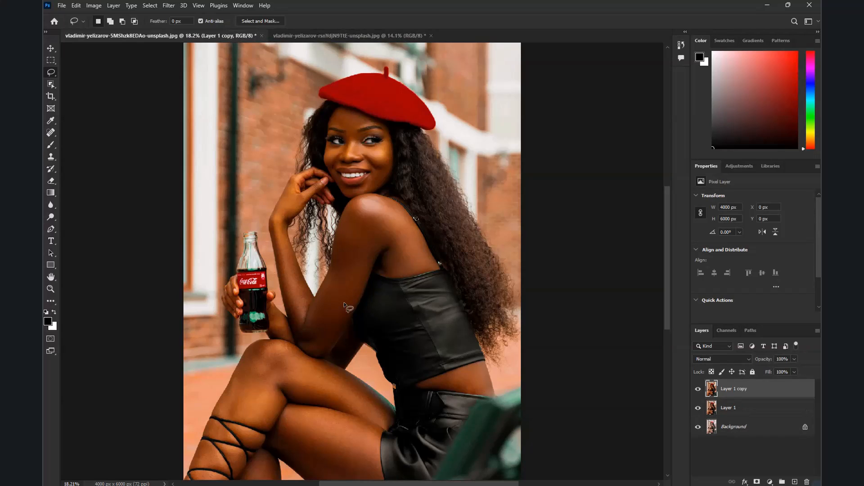
pyautogui.scroll(-2, 344, 276)
pyautogui.scroll(3, 354, 283)
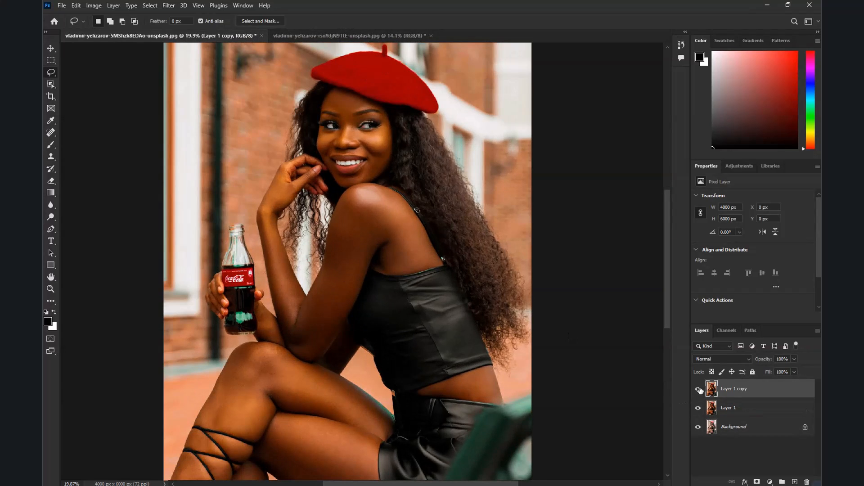
pyautogui.rightClick(730, 400)
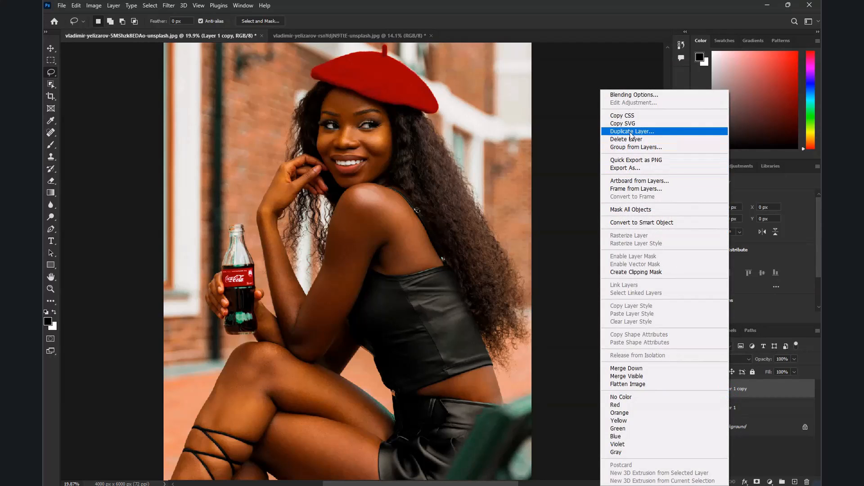
pyautogui.click(630, 132)
pyautogui.click(505, 139)
pyautogui.scroll(-3, 606, 227)
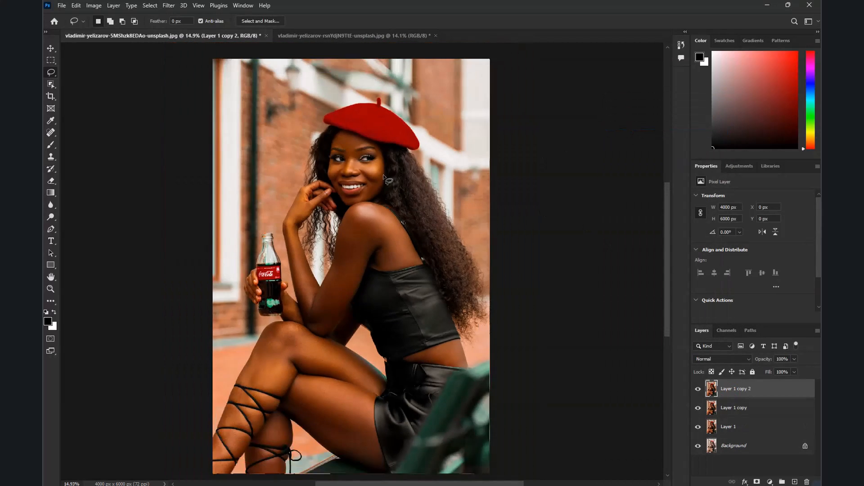
pyautogui.scroll(2, 364, 223)
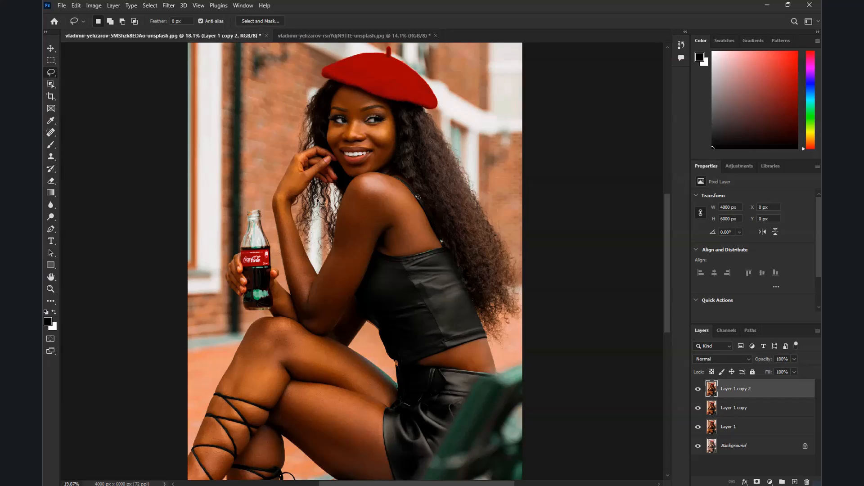
# Brighten the legs and the leather outfit on the topmost copy with a 700 px Dodge tool at 80% exposure
pyautogui.scroll(2, 321, 202)
pyautogui.scroll(-3, 321, 203)
pyautogui.scroll(2, 274, 335)
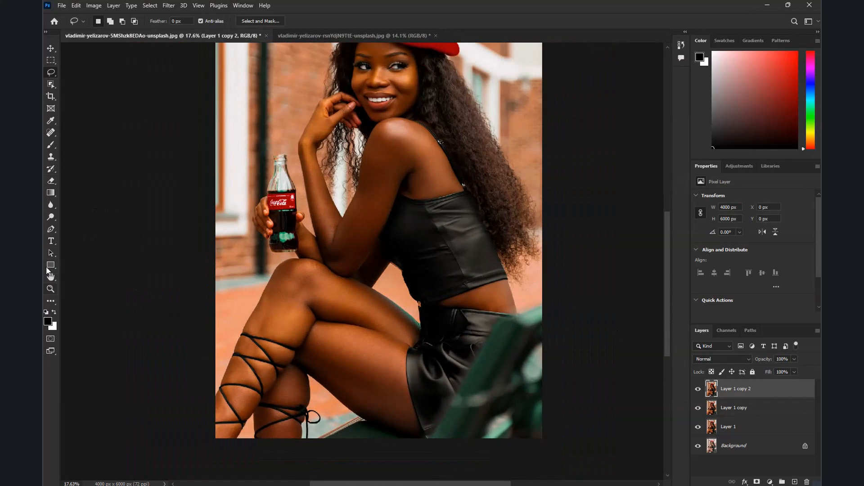
pyautogui.click(51, 217)
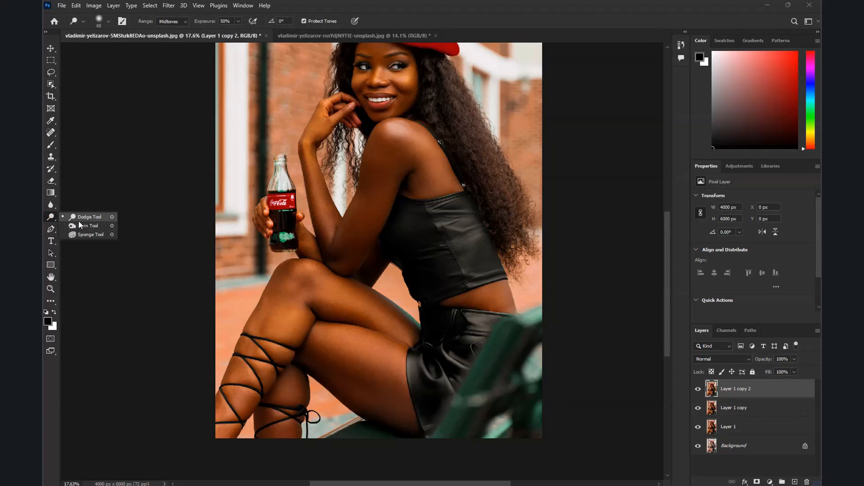
pyautogui.click(79, 220)
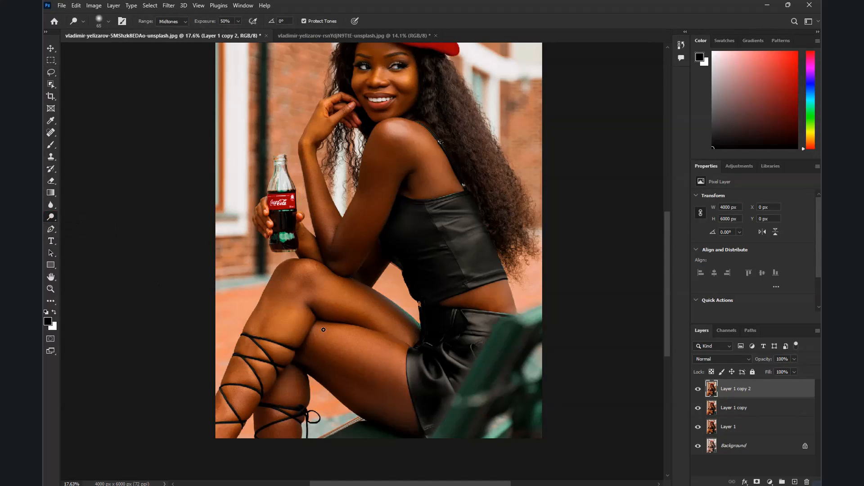
pyautogui.press(']')
pyautogui.press(']')
pyautogui.press(']')
pyautogui.press(']')
pyautogui.press(']')
pyautogui.press(']')
pyautogui.press(']')
pyautogui.press(']')
pyautogui.press(']')
pyautogui.press(']')
pyautogui.press(']')
pyautogui.press(']')
pyautogui.press(']')
pyautogui.press(']')
pyautogui.press(']')
pyautogui.press(']')
pyautogui.press(']')
pyautogui.press(']')
pyautogui.click(236, 22)
pyautogui.moveTo(395, 373)
pyautogui.mouseDown()
pyautogui.moveTo(334, 344)
pyautogui.moveTo(357, 359)
pyautogui.mouseUp()
pyautogui.moveTo(426, 370)
pyautogui.mouseDown()
pyautogui.moveTo(463, 338)
pyautogui.moveTo(422, 369)
pyautogui.moveTo(320, 343)
pyautogui.moveTo(298, 291)
pyautogui.moveTo(234, 402)
pyautogui.moveTo(300, 280)
pyautogui.moveTo(354, 300)
pyautogui.moveTo(366, 198)
pyautogui.moveTo(406, 200)
pyautogui.moveTo(455, 232)
pyautogui.moveTo(479, 269)
pyautogui.moveTo(453, 225)
pyautogui.moveTo(480, 276)
pyautogui.moveTo(435, 270)
pyautogui.mouseUp()
# Reduce the Dodge brush to 250 px and brighten the highlights on the cheek and nose
pyautogui.scroll(-4, 435, 270)
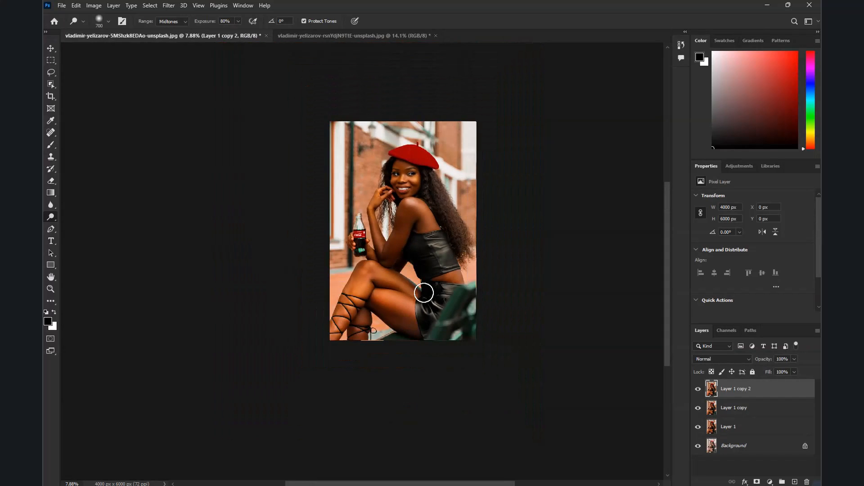
pyautogui.scroll(5, 398, 131)
pyautogui.press('[')
pyautogui.press('[')
pyautogui.press('[')
pyautogui.press('[')
pyautogui.press('[')
pyautogui.scroll(1, 406, 134)
pyautogui.scroll(4, 407, 133)
pyautogui.click(434, 178)
pyautogui.click(375, 166)
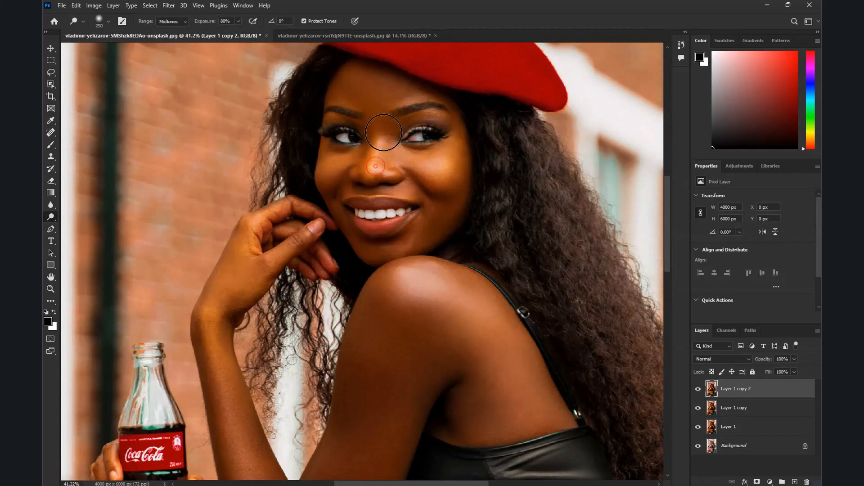
pyautogui.scroll(-3, 398, 120)
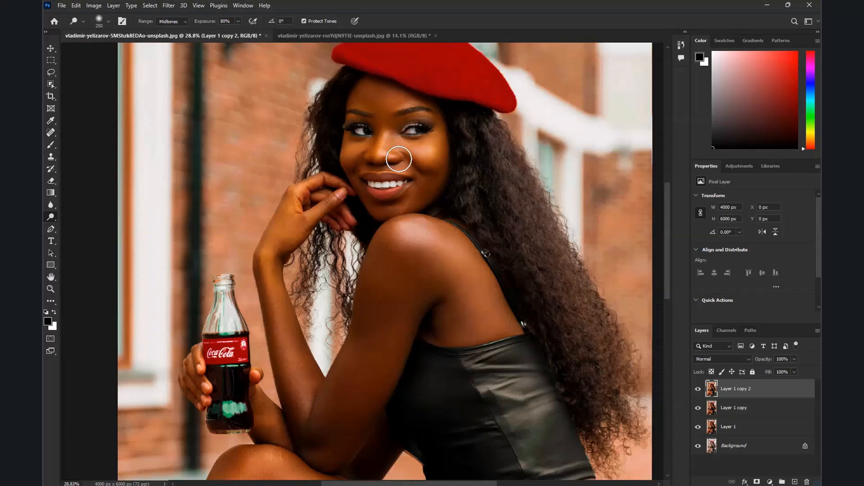
pyautogui.scroll(3, 400, 154)
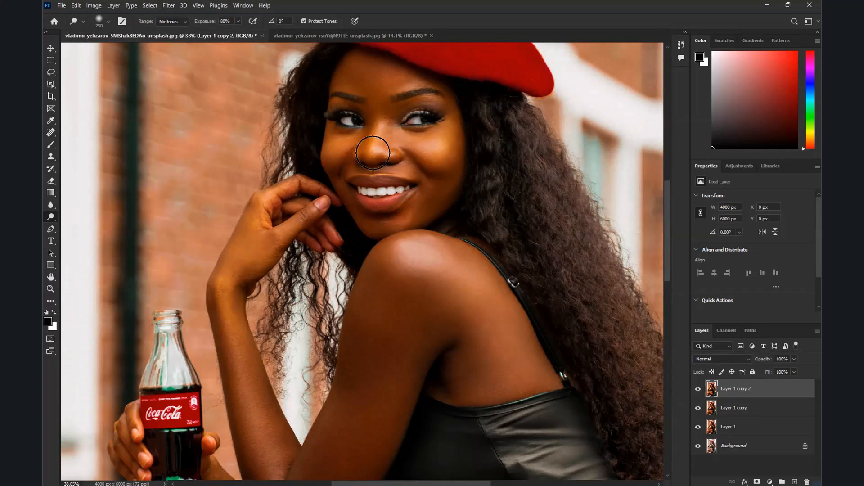
# Brighten the long curly hair beside the face with the 250 px Dodge brush
pyautogui.scroll(-4, 380, 139)
pyautogui.scroll(2, 475, 173)
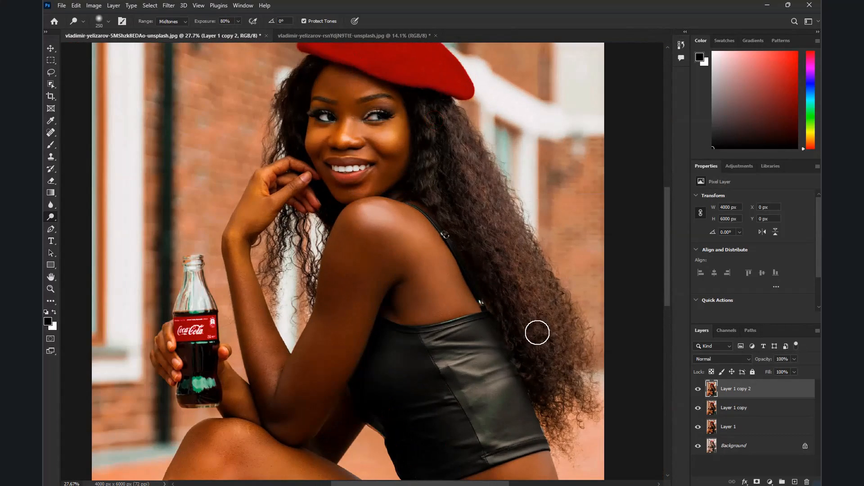
pyautogui.click(425, 104)
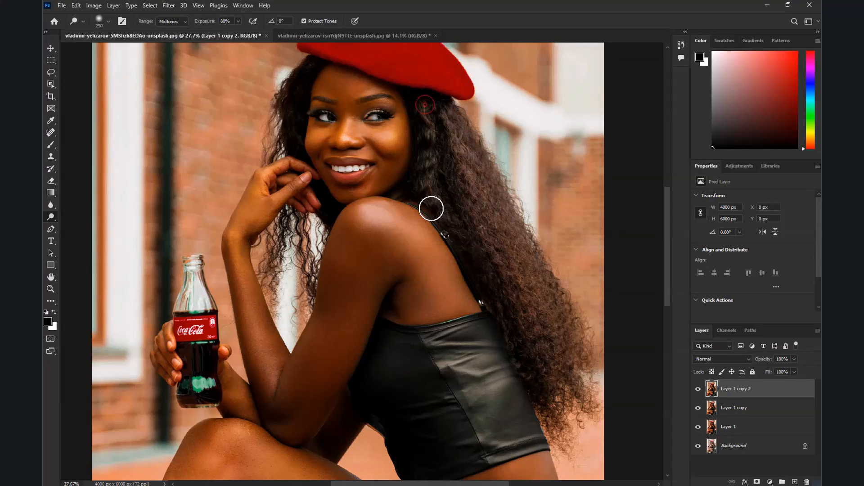
pyautogui.scroll(-3, 455, 166)
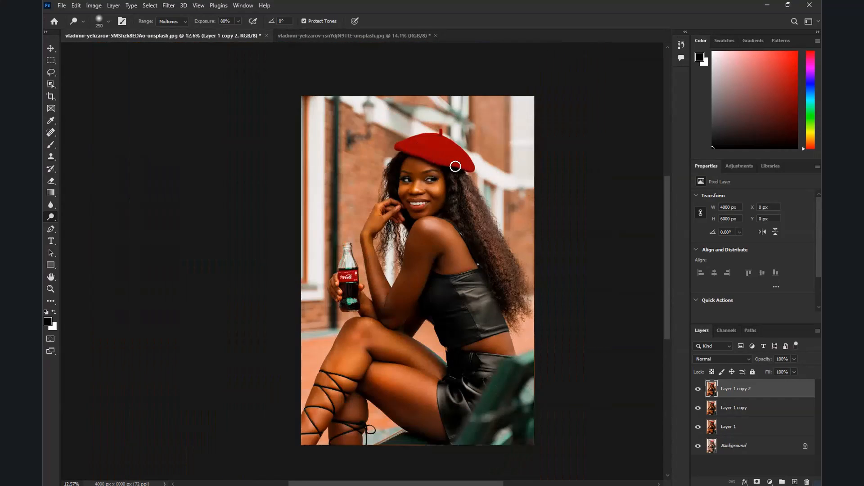
pyautogui.scroll(-1, 455, 166)
# Sample the brown skin tone near the hem of the shorts on the lower thigh as the foreground color
pyautogui.scroll(6, 426, 347)
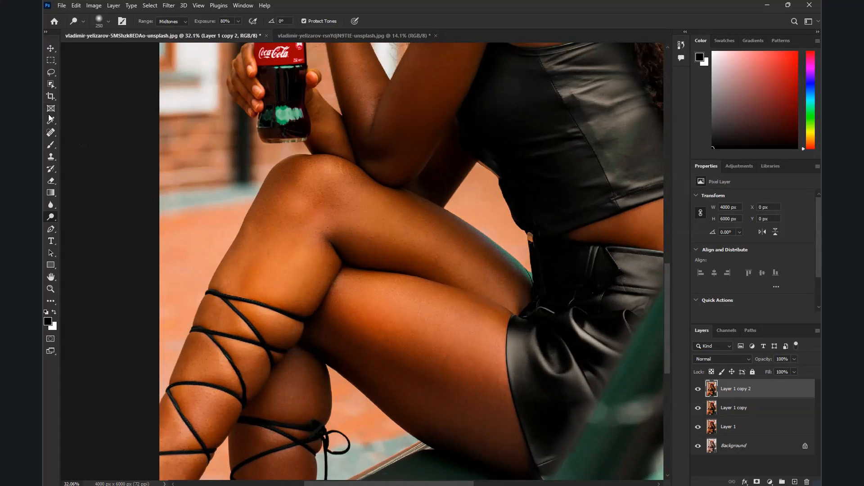
pyautogui.click(51, 119)
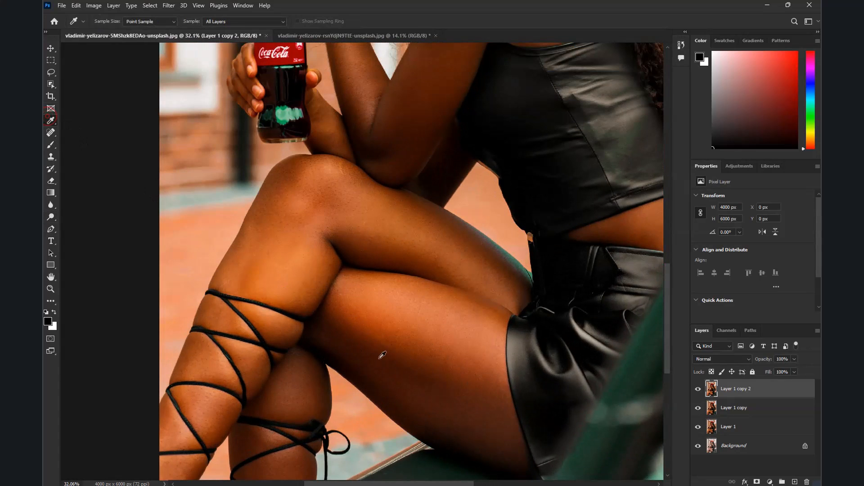
pyautogui.click(503, 404)
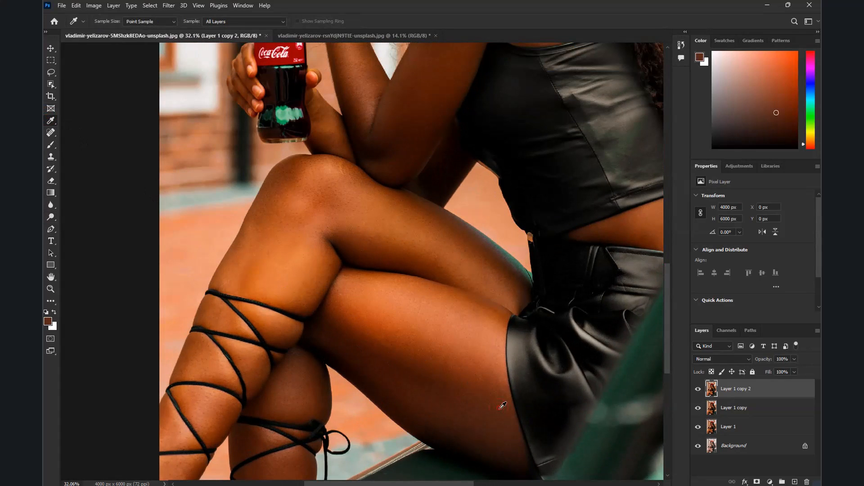
# Recolor the front thigh with the sampled brown using a 600 px Color Replacement brush at 1% hardness
pyautogui.click(52, 146)
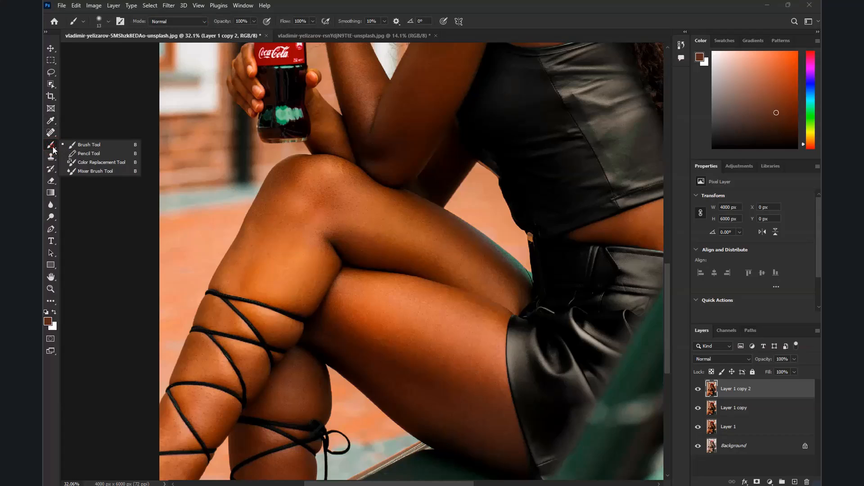
pyautogui.click(101, 163)
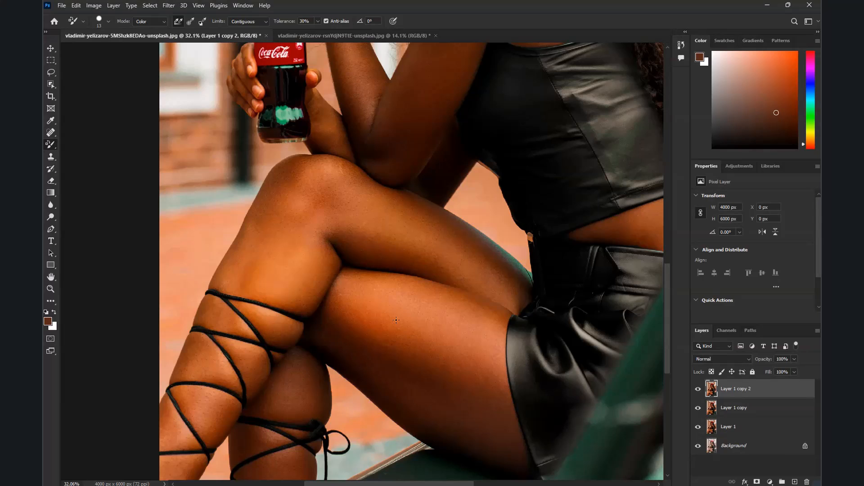
pyautogui.press(']')
pyautogui.press(']')
pyautogui.press(']')
pyautogui.press(']')
pyautogui.press(']')
pyautogui.press(']')
pyautogui.press(']')
pyautogui.press(']')
pyautogui.press(']')
pyautogui.press(']')
pyautogui.press(']')
pyautogui.press(']')
pyautogui.press(']')
pyautogui.press(']')
pyautogui.press(']')
pyautogui.press(']')
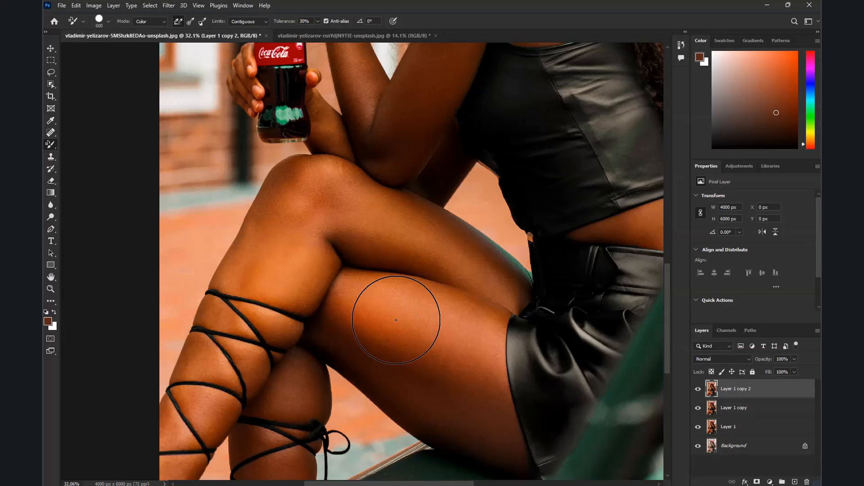
pyautogui.click(107, 20)
pyautogui.moveTo(83, 67); pyautogui.dragTo(68, 70)
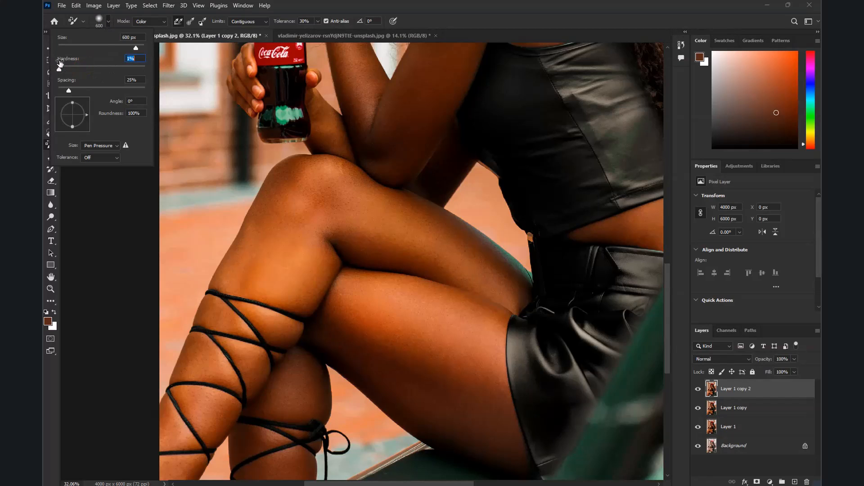
pyautogui.moveTo(374, 310); pyautogui.dragTo(469, 350)
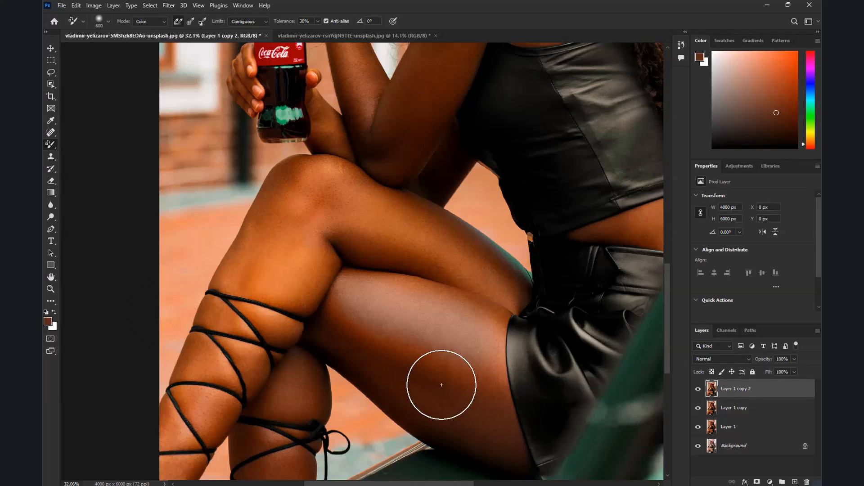
# Sample a lighter reddish skin tone beside the hem of the shorts and recolor the thighs, knee and lower legs with it
pyautogui.click(47, 321)
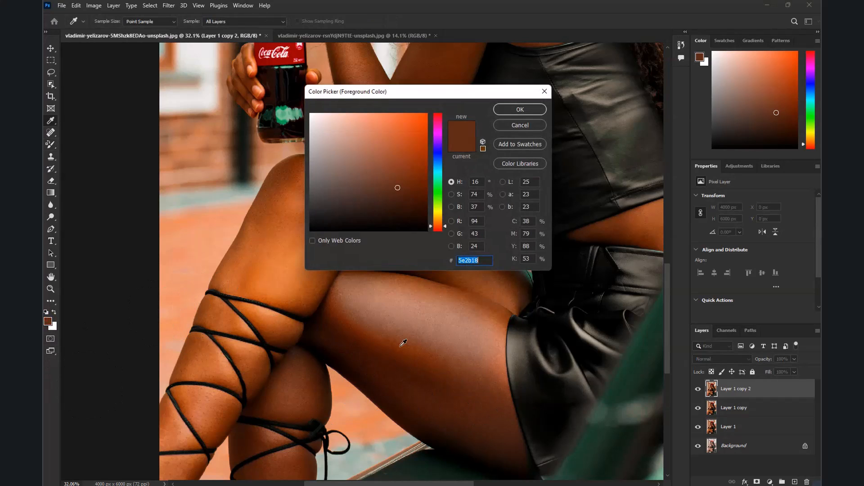
pyautogui.click(503, 348)
pyautogui.click(511, 110)
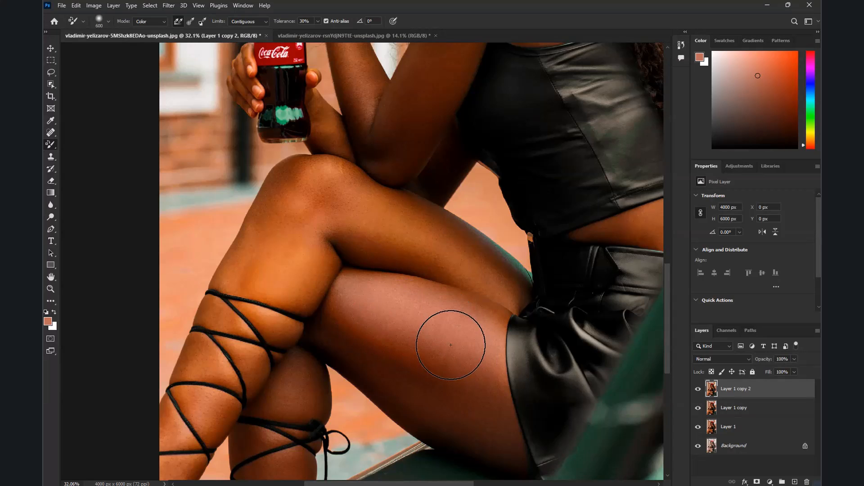
pyautogui.scroll(-3, 396, 283)
pyautogui.scroll(-2, 349, 286)
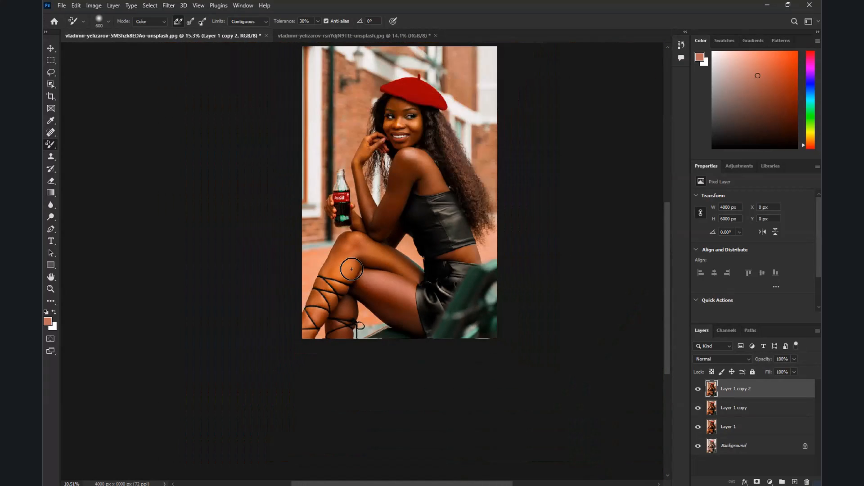
pyautogui.scroll(3, 364, 253)
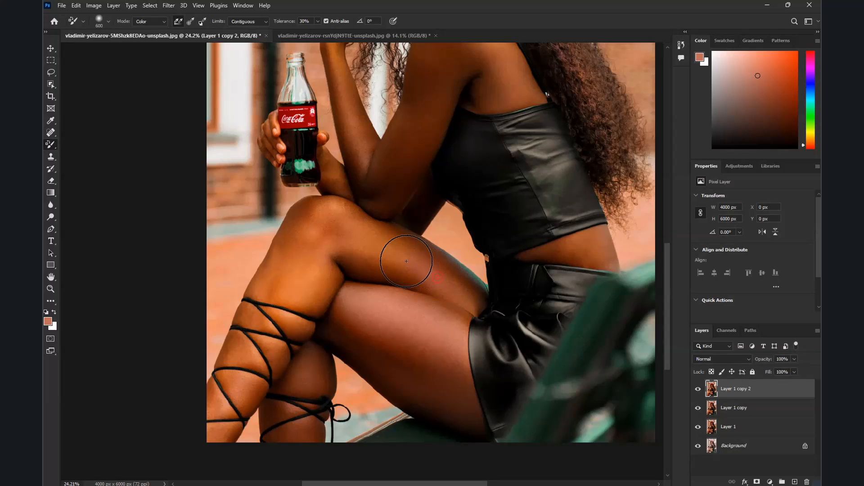
pyautogui.moveTo(331, 235)
pyautogui.mouseDown()
pyautogui.moveTo(245, 354)
pyautogui.moveTo(223, 425)
pyautogui.moveTo(289, 260)
pyautogui.moveTo(324, 221)
pyautogui.mouseUp()
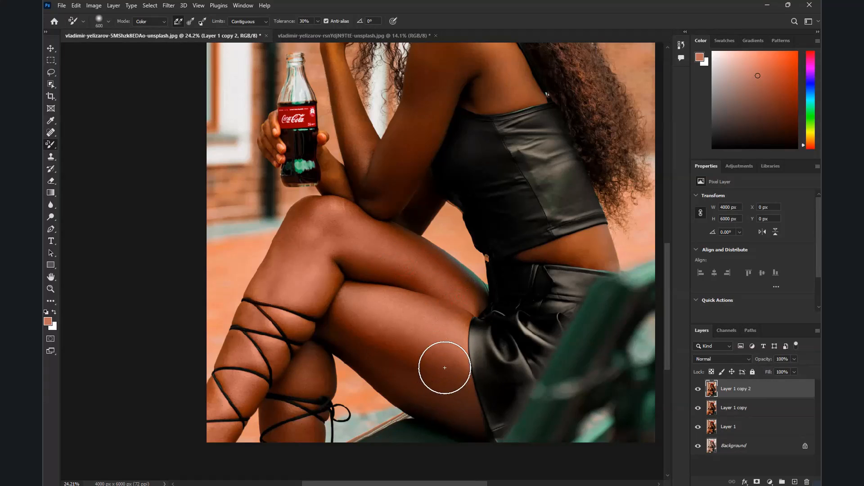
# Recolor the shoulder, upper arm, raised forearm and hand with the same reddish skin tone
pyautogui.scroll(-2, 365, 323)
pyautogui.scroll(-1, 309, 400)
pyautogui.scroll(2, 434, 318)
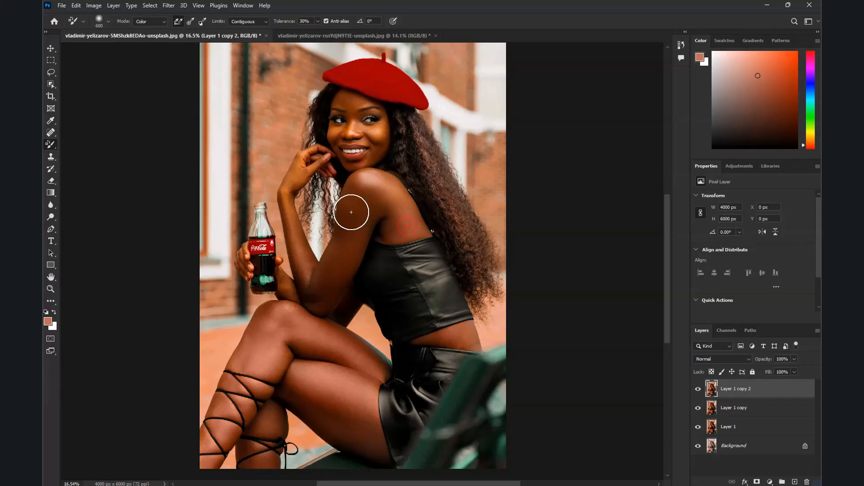
pyautogui.moveTo(374, 182); pyautogui.dragTo(349, 252)
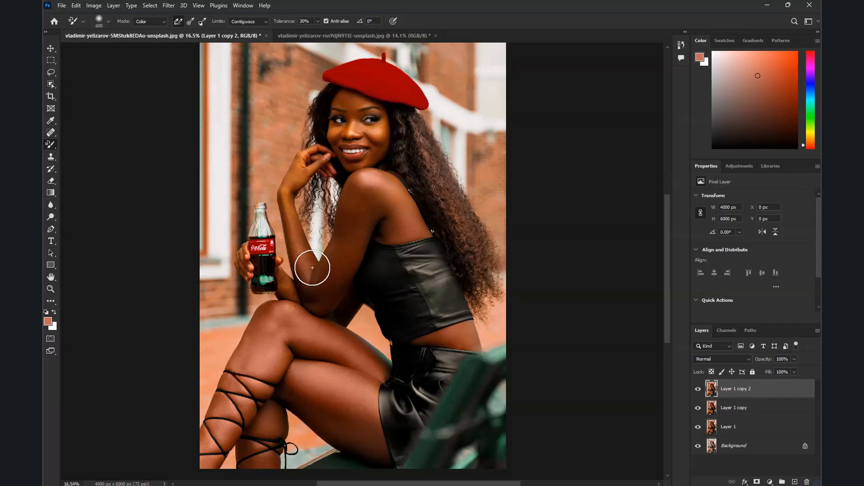
pyautogui.moveTo(286, 194); pyautogui.dragTo(303, 257)
pyautogui.moveTo(298, 170); pyautogui.dragTo(301, 170)
# Recolor the skin of the face to match the body with the 600 px Color Replacement brush
pyautogui.scroll(-2, 301, 170)
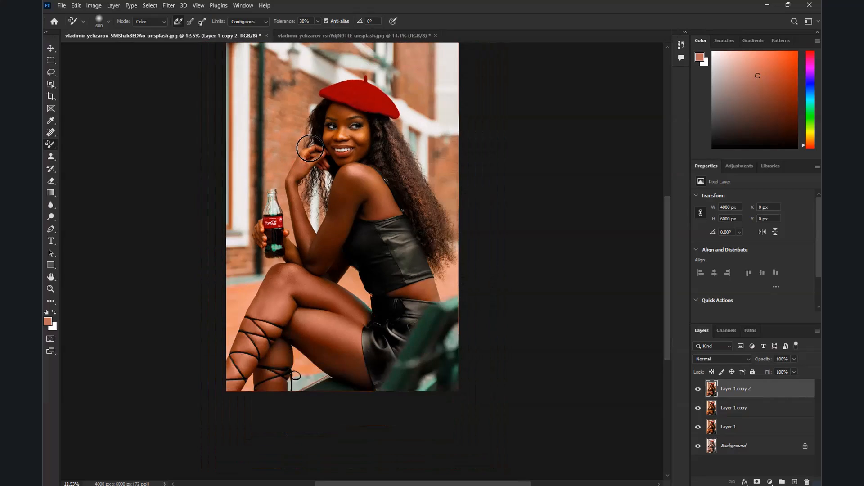
pyautogui.scroll(4, 342, 157)
pyautogui.moveTo(367, 150)
pyautogui.mouseDown()
pyautogui.moveTo(303, 145)
pyautogui.moveTo(330, 141)
pyautogui.moveTo(330, 101)
pyautogui.mouseUp()
pyautogui.scroll(-4, 331, 100)
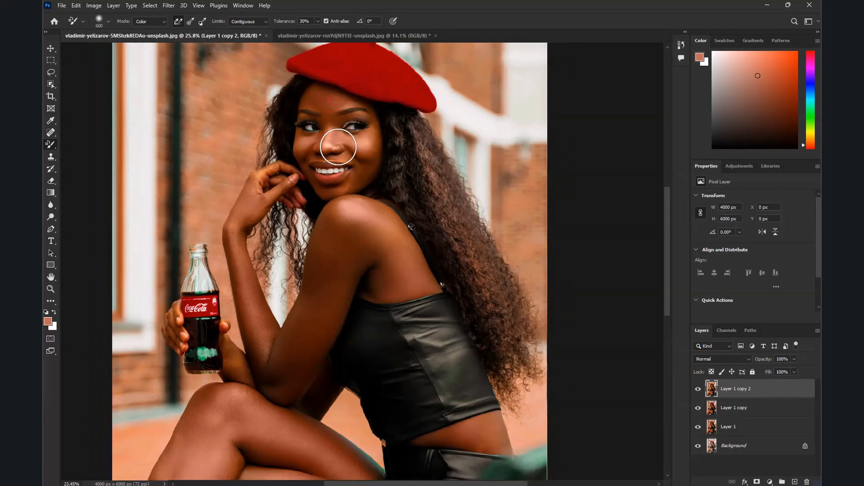
pyautogui.scroll(1, 323, 210)
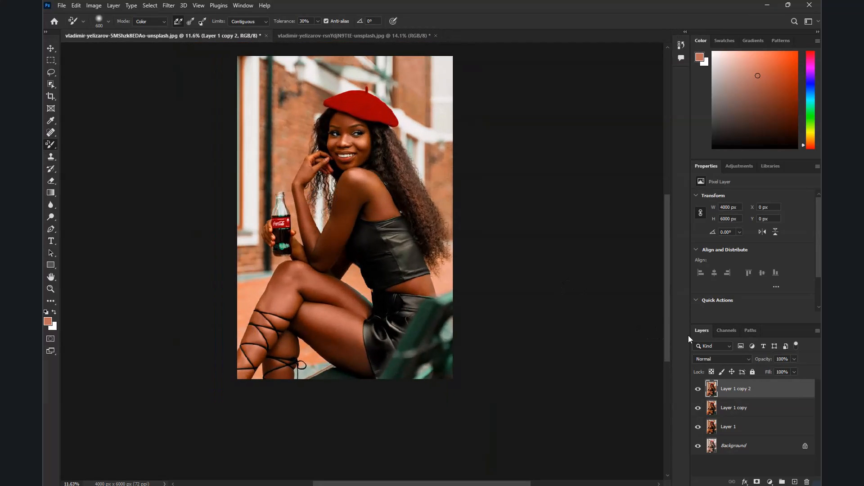
# Compare the image with and without Layer 1 copy 2, and lower that layer's opacity to 82%
pyautogui.click(698, 390)
pyautogui.click(698, 390)
pyautogui.scroll(-1, 405, 338)
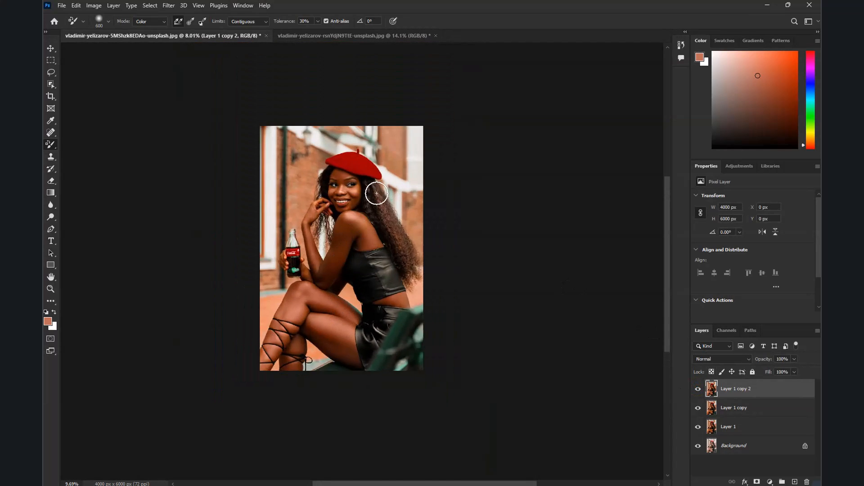
pyautogui.scroll(1, 376, 193)
pyautogui.scroll(-1, 367, 191)
pyautogui.scroll(1, 343, 245)
pyautogui.click(795, 359)
pyautogui.moveTo(797, 370); pyautogui.dragTo(787, 372)
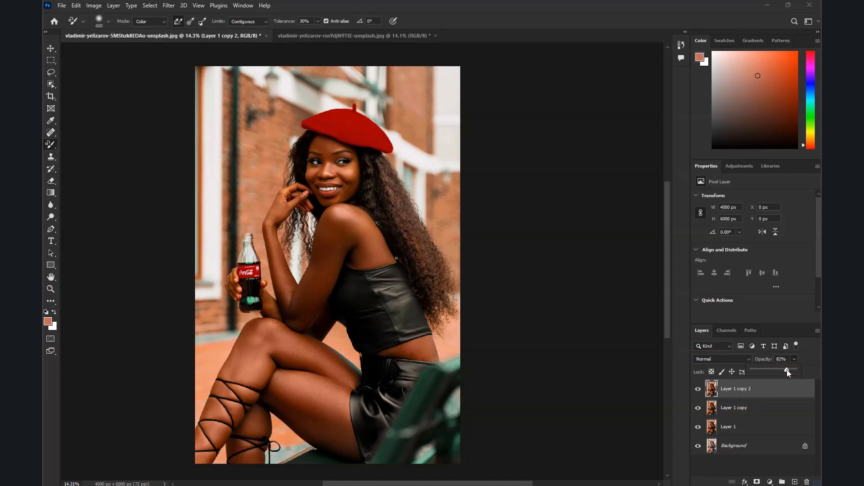
pyautogui.scroll(-4, 350, 245)
pyautogui.scroll(3, 356, 241)
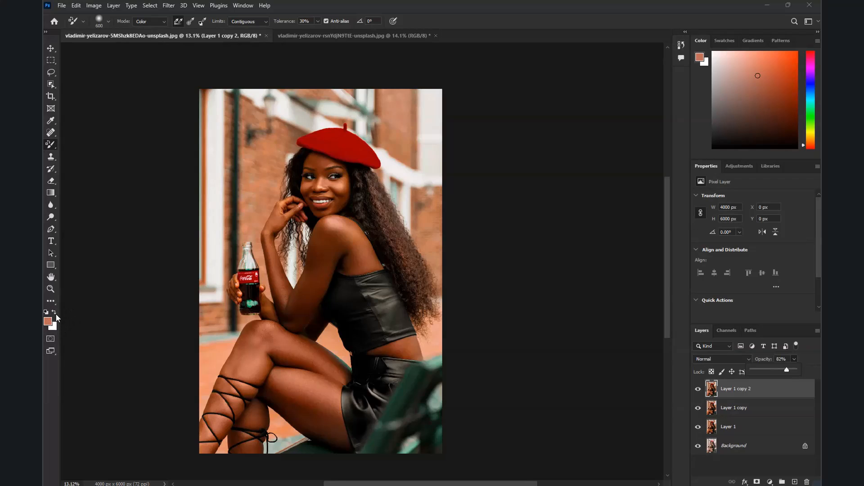
# Swap the foreground and background colors and set the foreground to a light golden orange
pyautogui.click(54, 314)
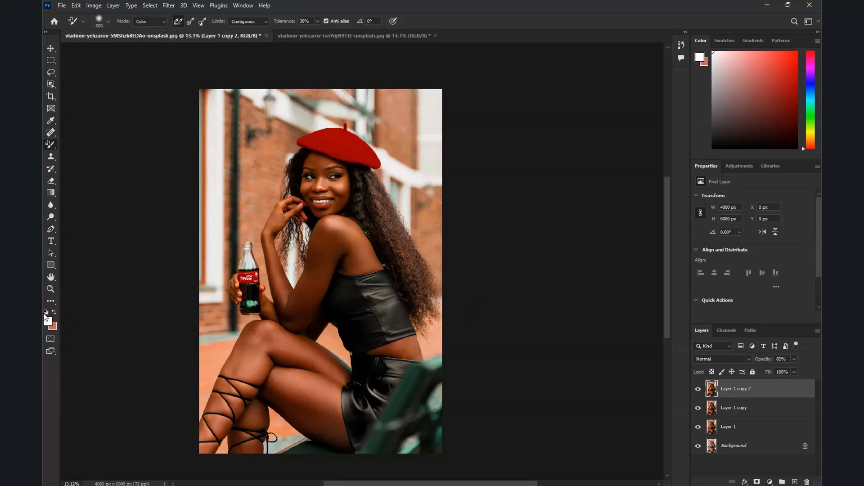
pyautogui.click(52, 323)
pyautogui.click(440, 217)
pyautogui.moveTo(381, 156); pyautogui.dragTo(366, 107)
pyautogui.click(440, 219)
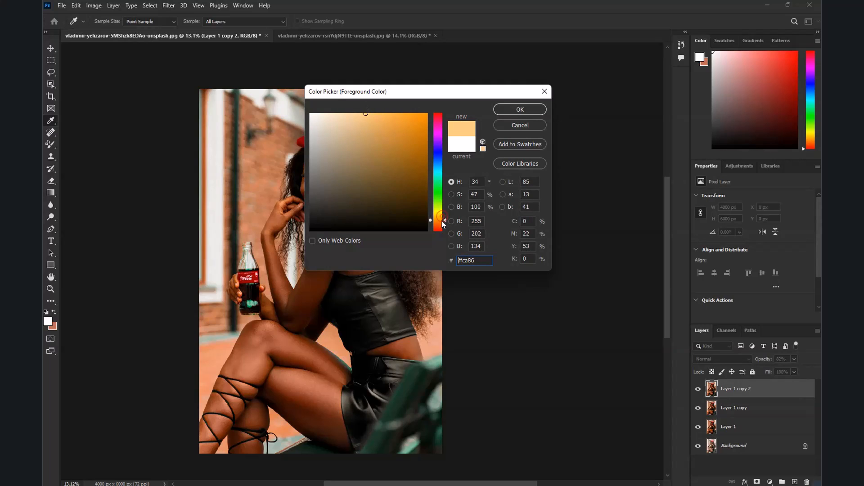
pyautogui.click(442, 219)
pyautogui.click(520, 109)
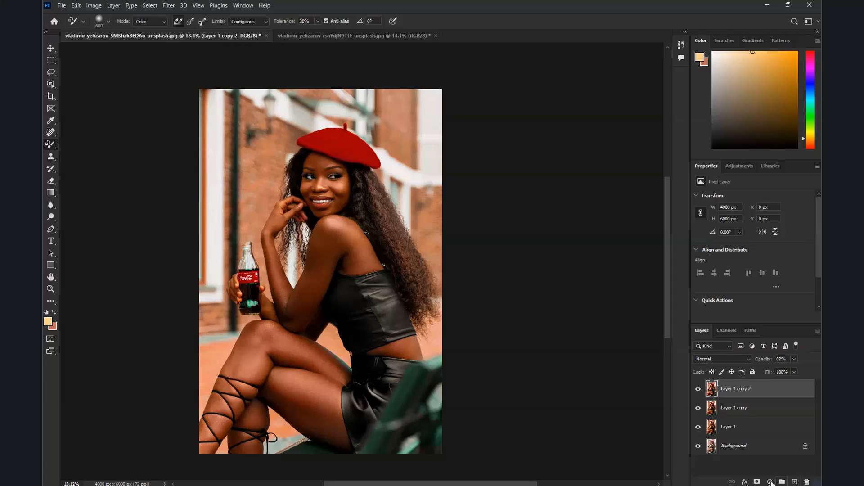
# Add a gradient fill layer fading from light orange to transparent, with the Radial style
pyautogui.click(770, 482)
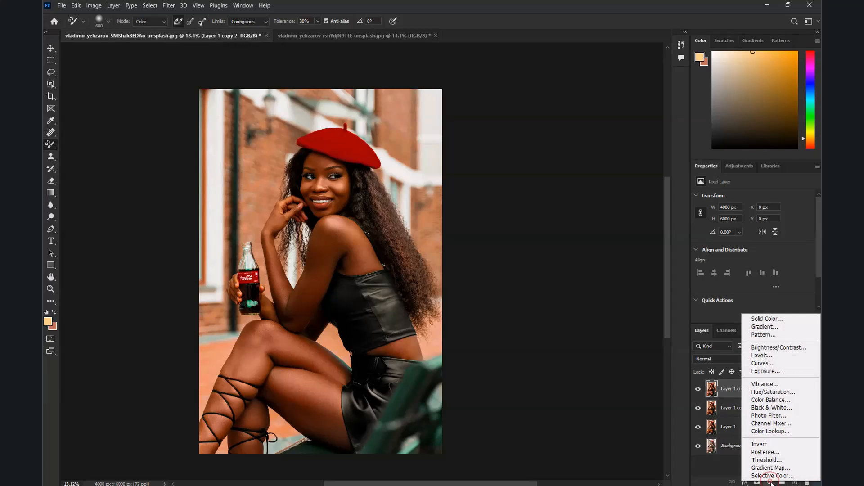
pyautogui.click(765, 327)
pyautogui.moveTo(344, 344); pyautogui.dragTo(303, 395)
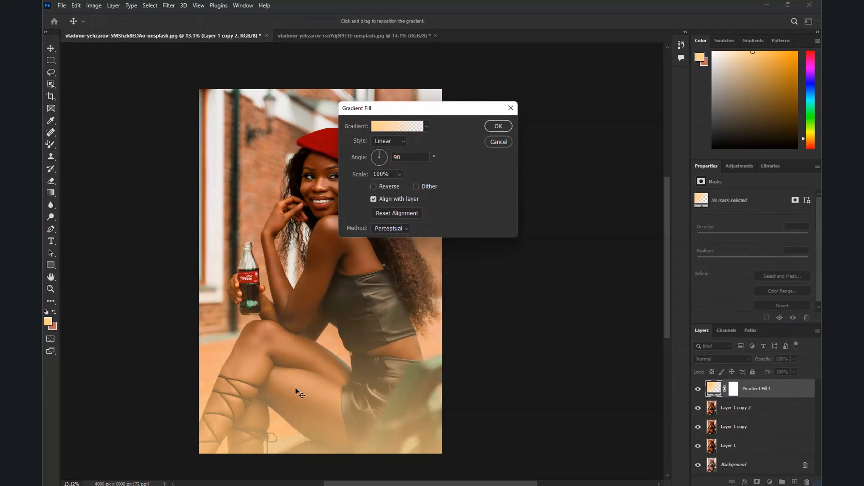
pyautogui.moveTo(424, 111); pyautogui.dragTo(500, 109)
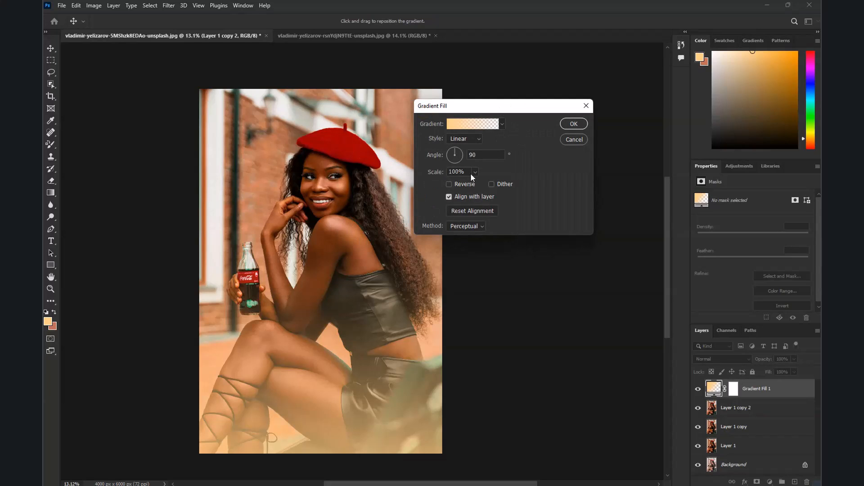
pyautogui.click(465, 139)
pyautogui.click(469, 139)
pyautogui.click(475, 139)
pyautogui.click(455, 154)
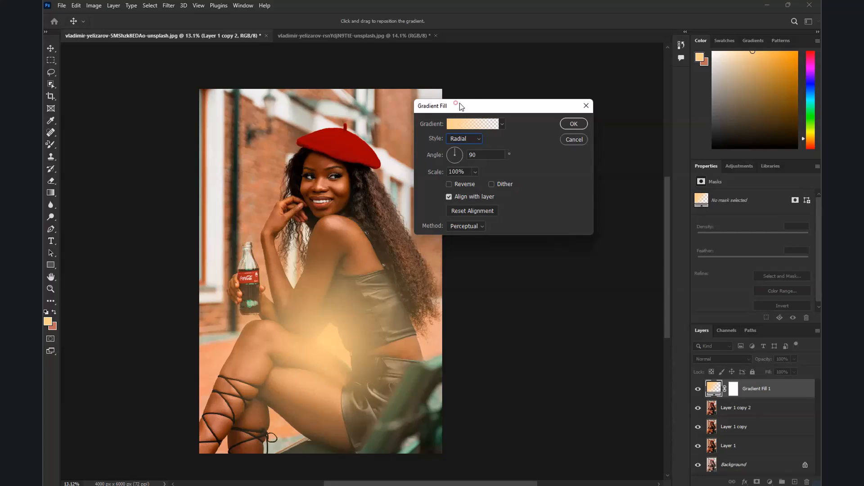
pyautogui.moveTo(461, 106); pyautogui.dragTo(533, 108)
pyautogui.click(548, 141)
pyautogui.click(535, 157)
# Move the orange radial glow to the upper right edge of the photo beside the hair and apply the gradient fill
pyautogui.moveTo(354, 332); pyautogui.dragTo(461, 173)
pyautogui.click(651, 130)
pyautogui.scroll(-5, 338, 203)
pyautogui.scroll(4, 335, 212)
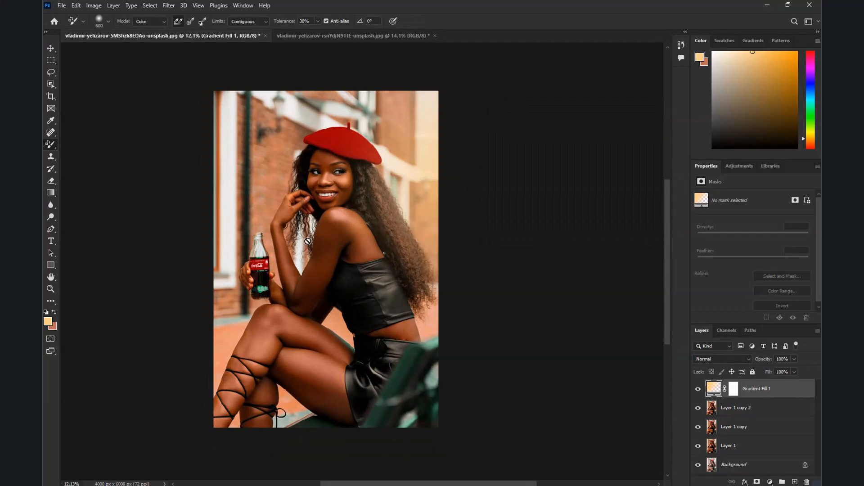
pyautogui.scroll(-1, 332, 311)
# Add a vignette as a black-to-transparent gradient fill layer, reversed, with Radial style and a scale of 329%
pyautogui.moveTo(323, 219); pyautogui.dragTo(295, 236)
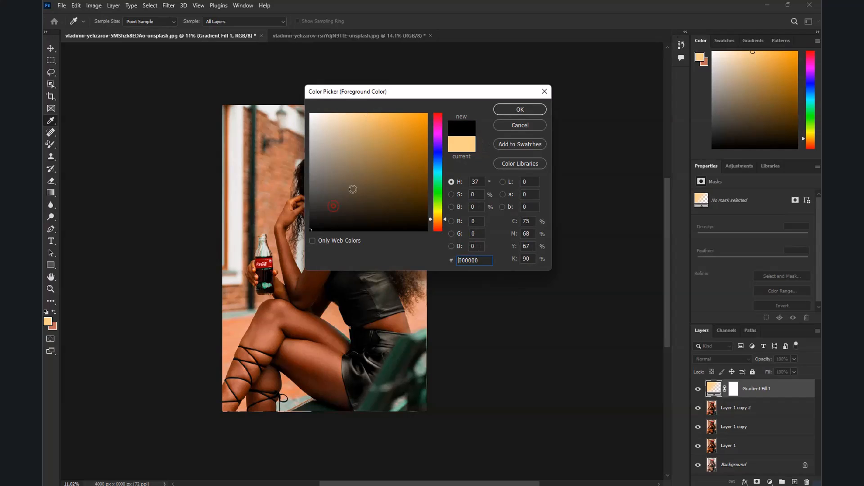
pyautogui.click(508, 113)
pyautogui.press('b')
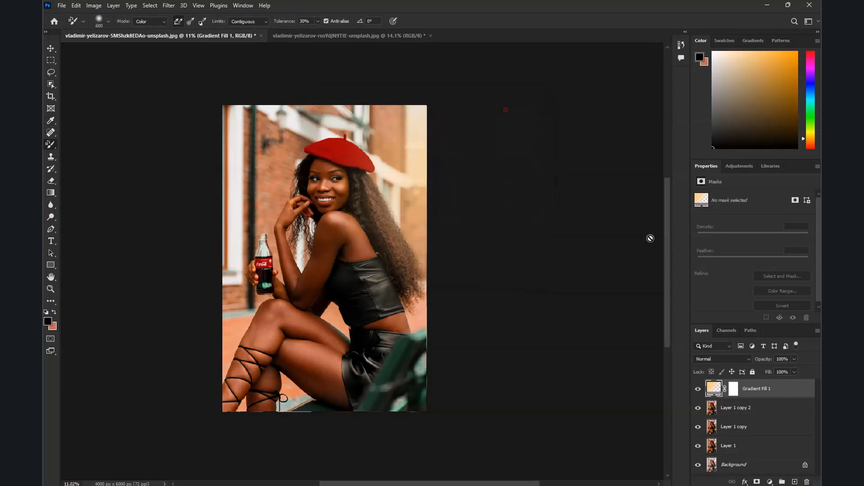
pyautogui.click(770, 482)
pyautogui.click(761, 325)
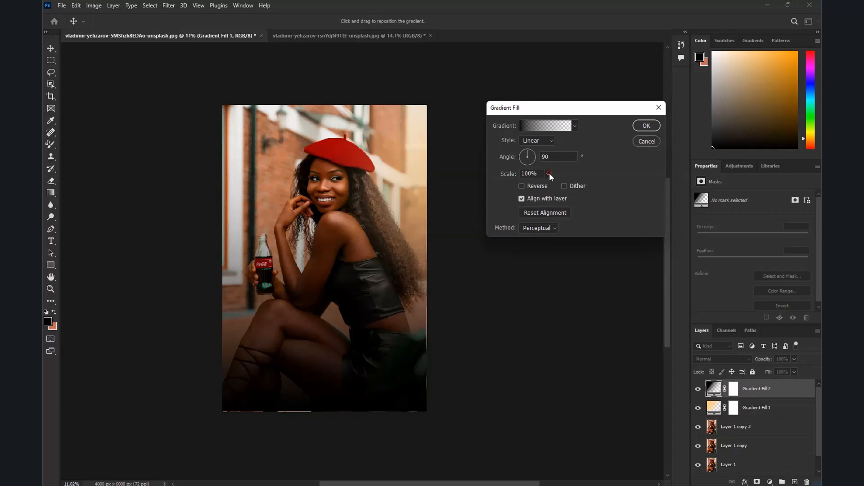
pyautogui.click(522, 185)
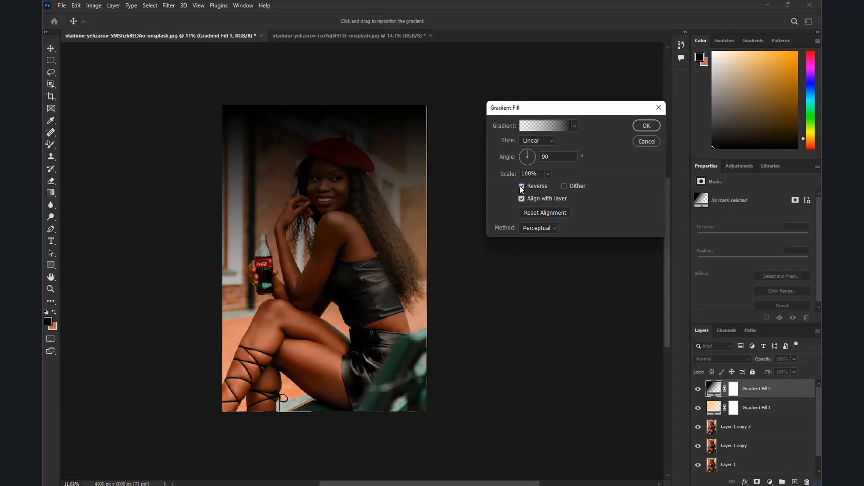
pyautogui.click(531, 140)
pyautogui.click(530, 158)
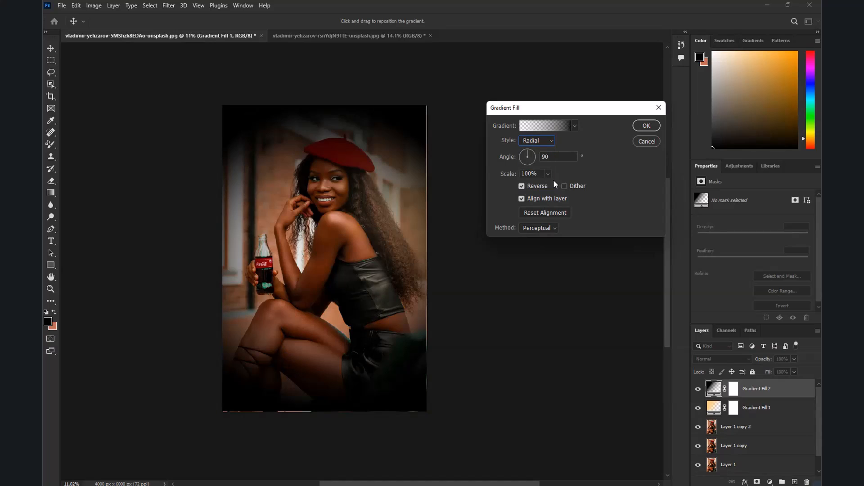
pyautogui.click(549, 175)
pyautogui.moveTo(547, 187); pyautogui.dragTo(558, 188)
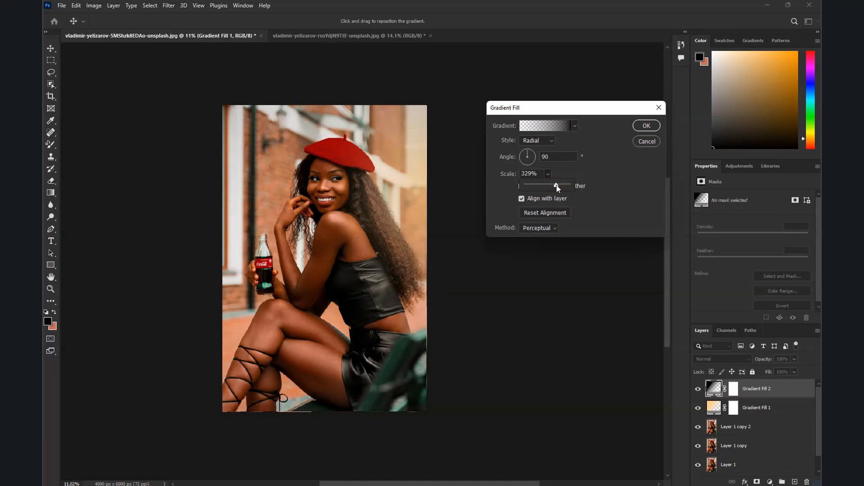
pyautogui.click(638, 128)
# Toggle the black gradient fill layer's visibility to compare the photo with and without the vignette
pyautogui.click(698, 389)
pyautogui.click(699, 389)
pyautogui.click(698, 389)
pyautogui.click(698, 389)
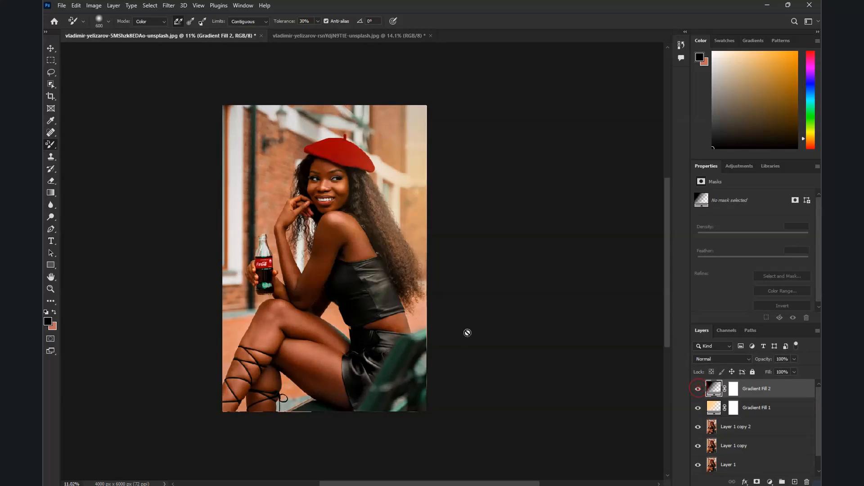
pyautogui.scroll(-2, 365, 271)
pyautogui.scroll(4, 300, 264)
pyautogui.scroll(-1, 311, 202)
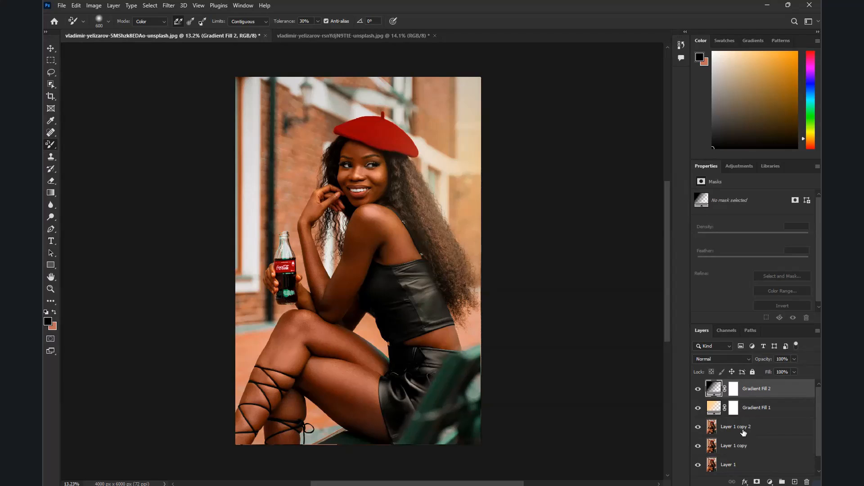
# Select all layers above the Background, from the black vignette down to Layer 1, and put them in one group
pyautogui.keyDown('shift'); pyautogui.click(734, 464); pyautogui.keyUp('shift')
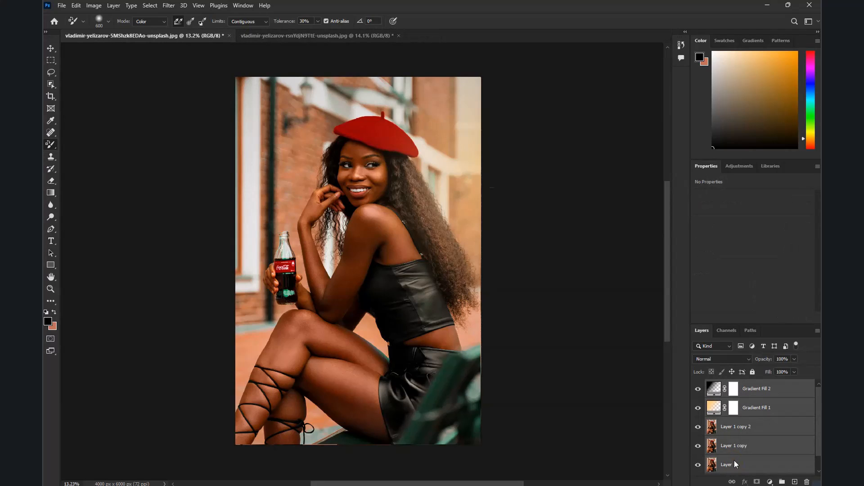
pyautogui.hotkey('ctrl', 'w')
pyautogui.click(476, 185)
pyautogui.hotkey('ctrl', 'g')
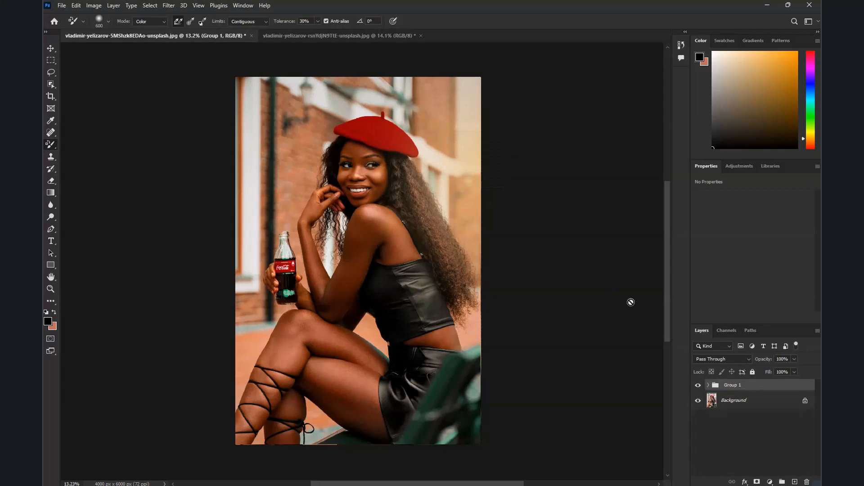
# Toggle the layer group's visibility to compare the graded portrait with the original photo
pyautogui.click(698, 386)
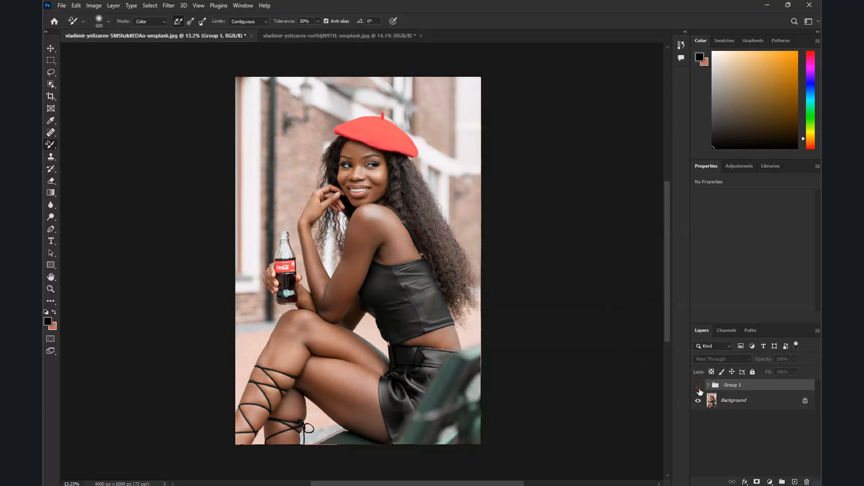
pyautogui.click(698, 385)
pyautogui.click(698, 385)
pyautogui.click(698, 386)
pyautogui.scroll(-2, 339, 296)
pyautogui.scroll(1, 339, 295)
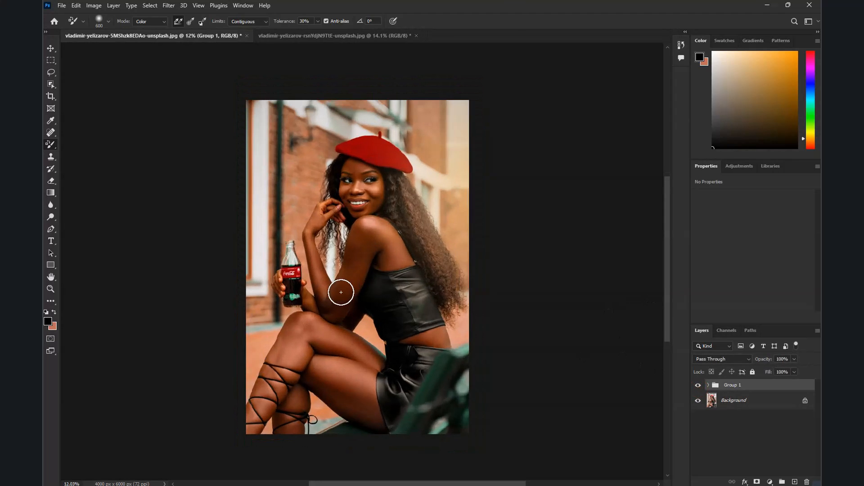
# Switch to the other open photo, the full-length portrait on the bench, and look over its overall composition
pyautogui.click(280, 35)
pyautogui.scroll(-2, 318, 159)
pyautogui.scroll(2, 315, 152)
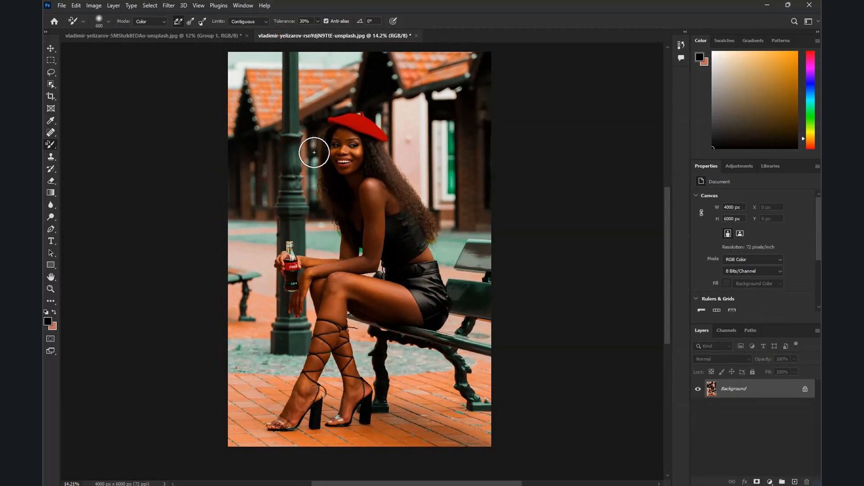
pyautogui.scroll(-2, 309, 155)
pyautogui.scroll(2, 305, 166)
pyautogui.click(47, 321)
pyautogui.write('ffffff')
pyautogui.click(519, 109)
# Set the foreground color to a light orange, #fedca7
pyautogui.click(47, 321)
pyautogui.write('ffdfad')
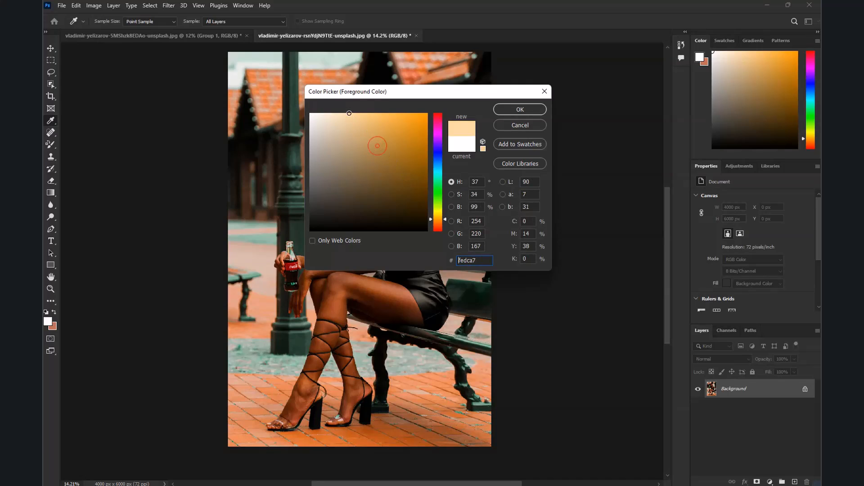
pyautogui.click(504, 110)
# Add a gradient fill layer to the bench portrait fading from light orange to transparent, with Radial style and Reverse off
pyautogui.click(769, 481)
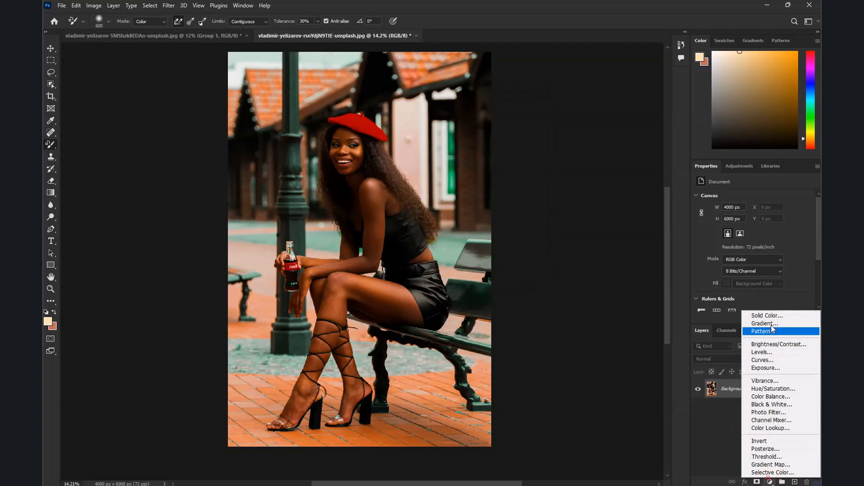
pyautogui.click(765, 324)
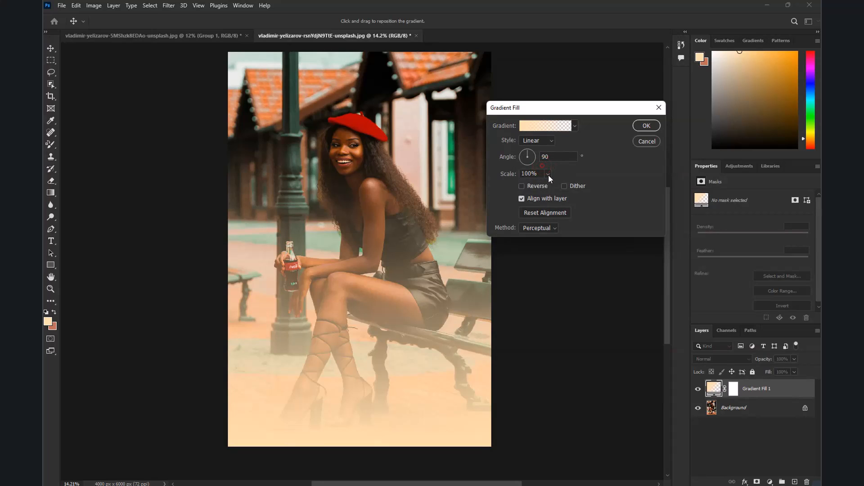
pyautogui.click(522, 186)
pyautogui.click(537, 141)
pyautogui.click(531, 150)
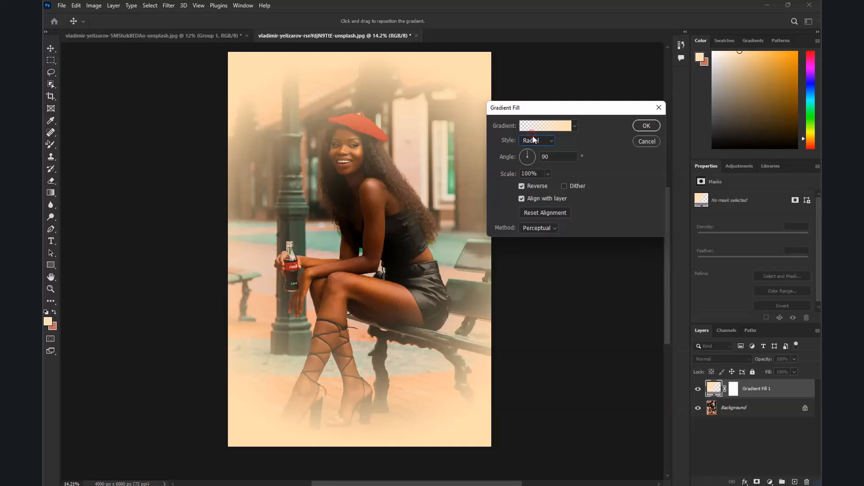
pyautogui.click(533, 140)
pyautogui.click(531, 157)
pyautogui.click(538, 141)
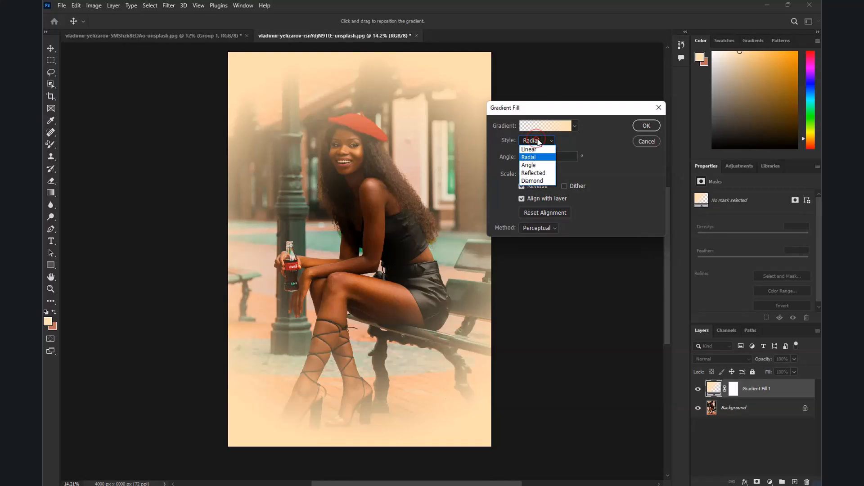
pyautogui.click(528, 157)
pyautogui.click(522, 186)
# Move the light orange radial glow to the upper left edge of the bench photo and apply the gradient fill
pyautogui.moveTo(362, 245); pyautogui.dragTo(222, 128)
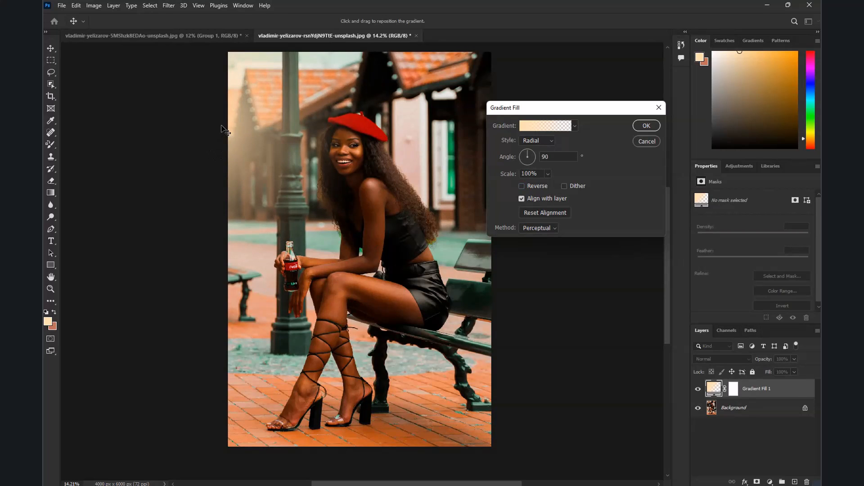
pyautogui.click(639, 129)
pyautogui.scroll(-2, 329, 180)
pyautogui.scroll(1, 345, 185)
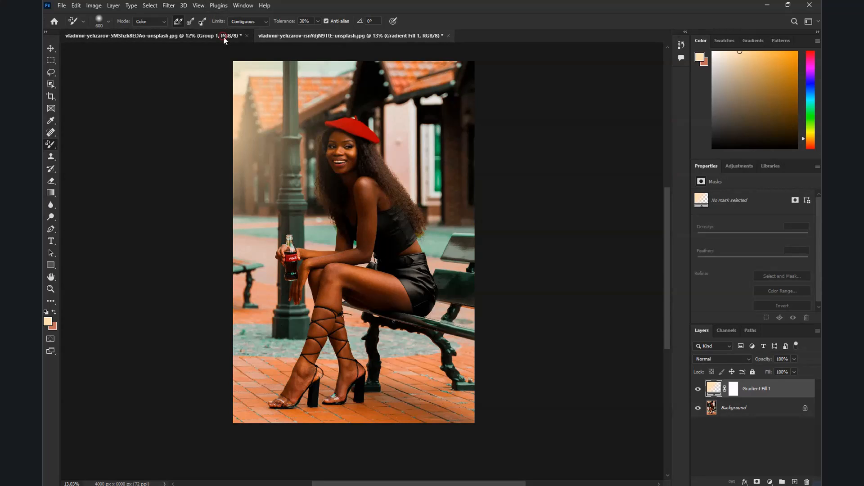
# Return to the close-up portrait, compare it with and without its grouped edits, and inspect the final look
pyautogui.click(153, 35)
pyautogui.click(698, 385)
pyautogui.click(698, 386)
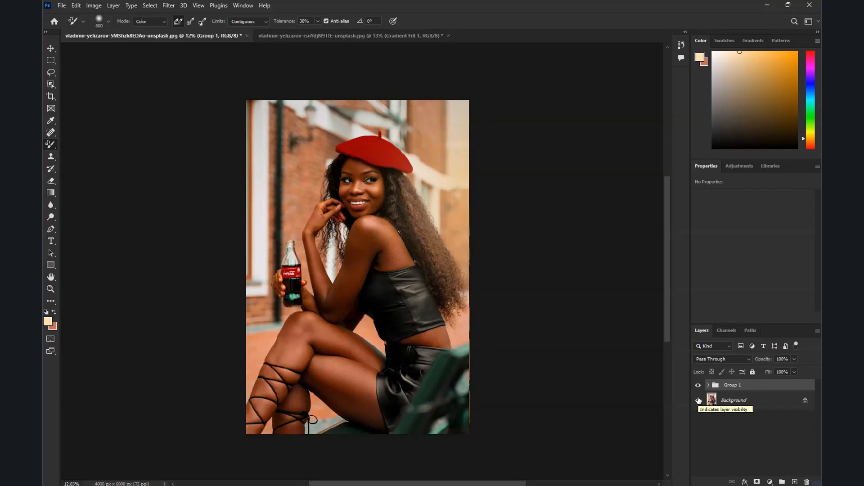
pyautogui.click(699, 400)
pyautogui.click(698, 389)
pyautogui.click(698, 389)
pyautogui.scroll(-1, 304, 313)
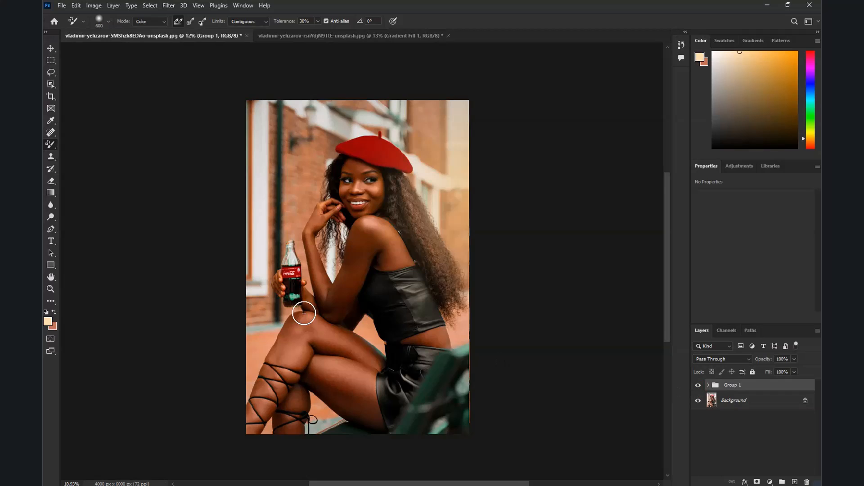
pyautogui.scroll(4, 304, 313)
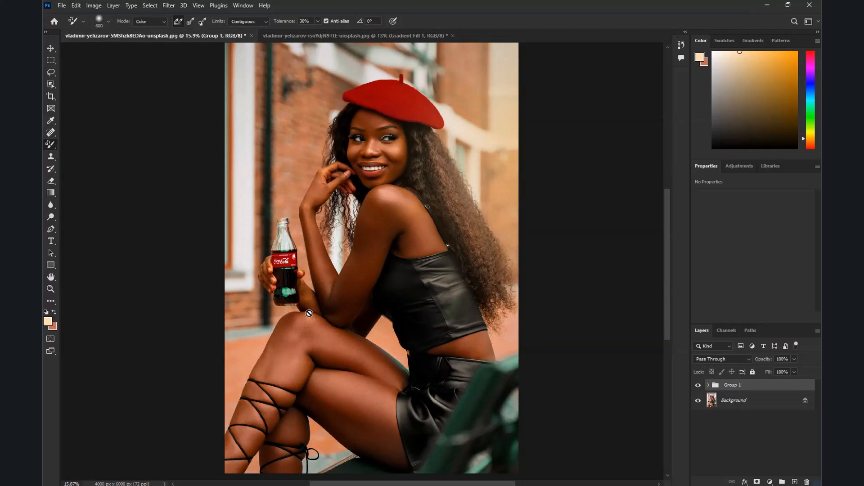